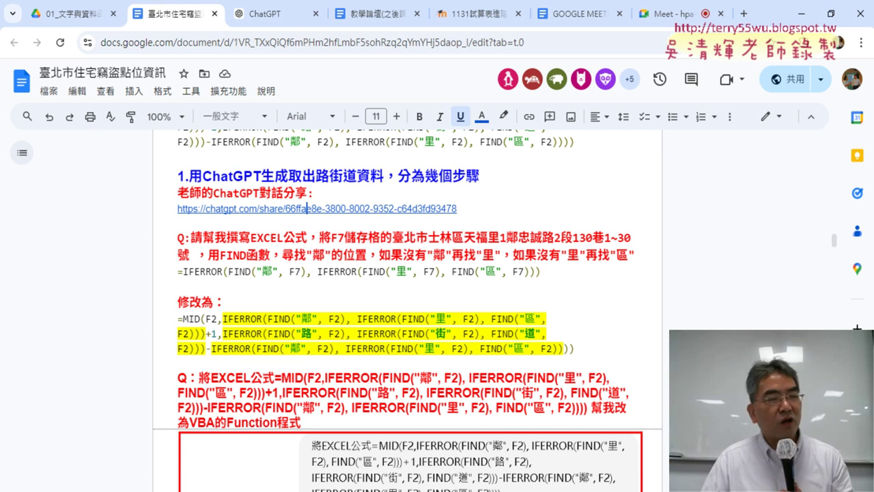
Leave the formula notes and bring up the Excel workbook 臺北市住宅竊盜點位資訊-UTF8-BOM2024.xlsm.
{"action": "key", "text": "super+alt+d"}
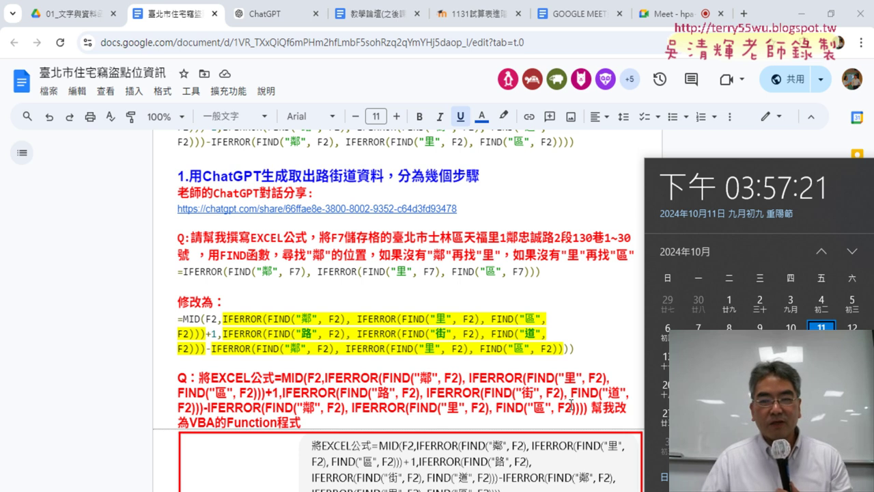
{"action": "left_click", "coordinate": [506, 390]}
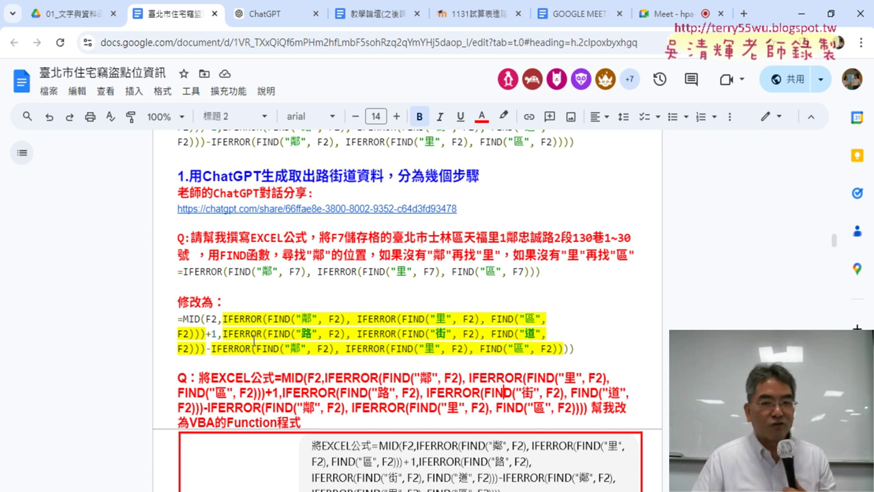
{"action": "key", "text": "alt+Tab"}
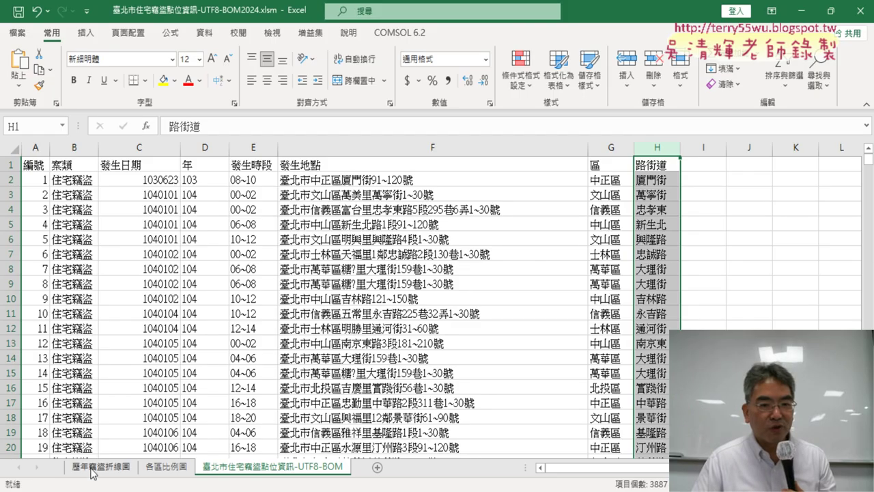
Go to the 歷年竊盜折線圖 sheet and select its yearly burglary line chart.
{"action": "left_click", "coordinate": [94, 470]}
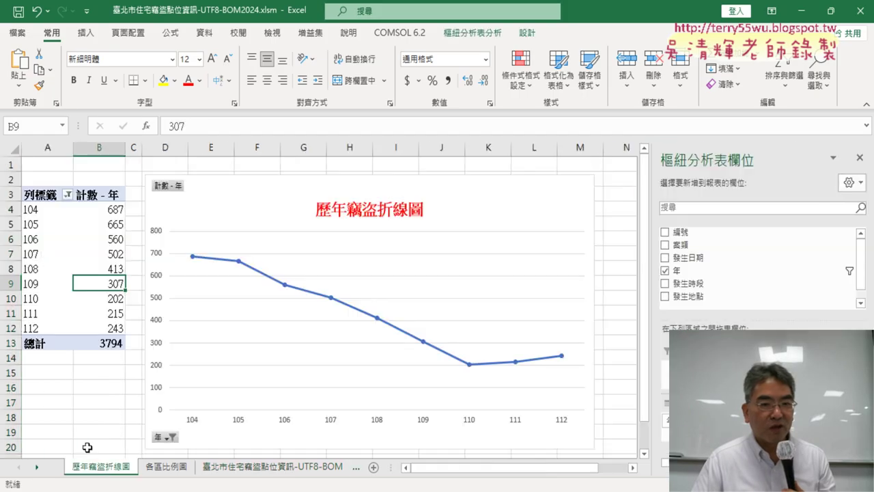
{"action": "left_click", "coordinate": [339, 190]}
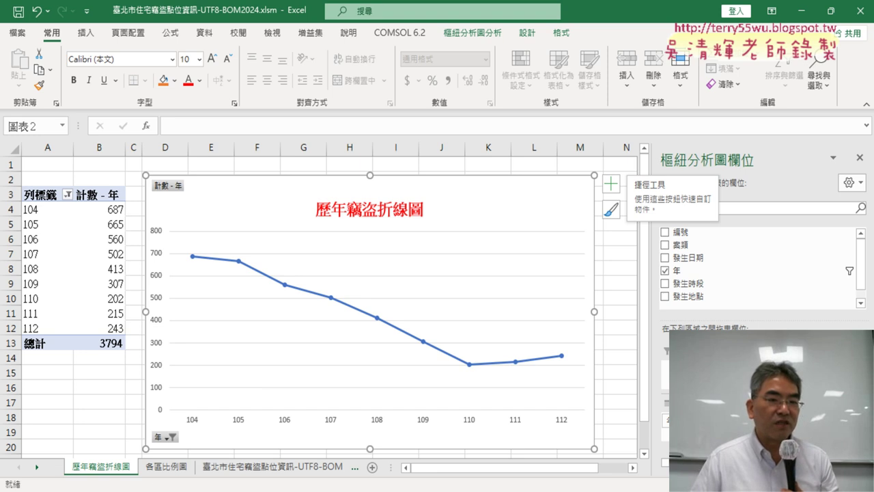
{"action": "right_click", "coordinate": [102, 473]}
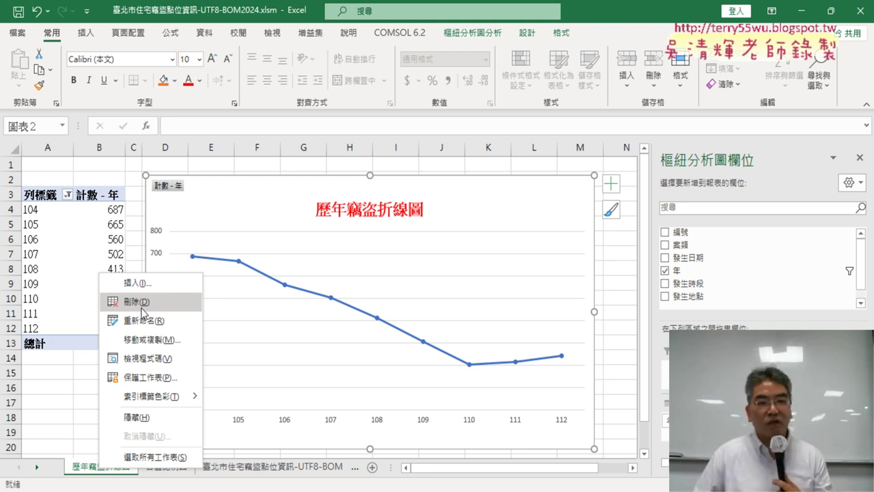
Switch back to the 臺北市住宅竊盜點位資訊-UTF8-BOM raw data sheet.
{"action": "left_click", "coordinate": [290, 472]}
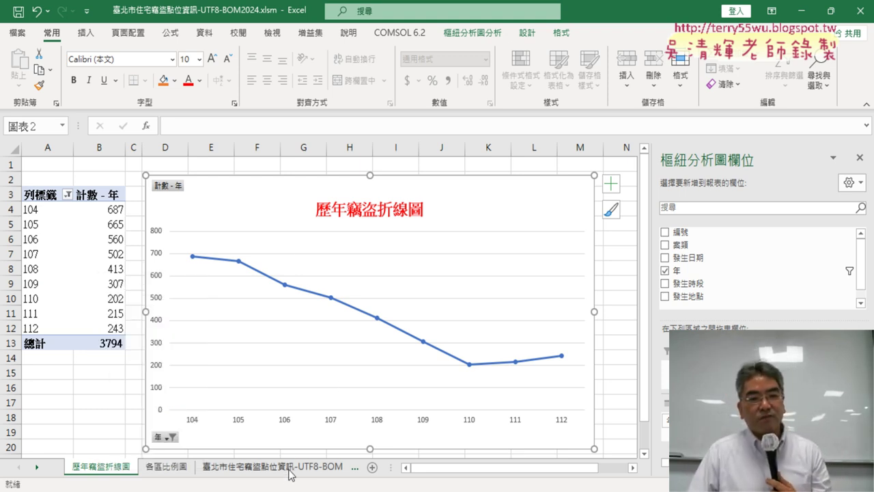
{"action": "left_click", "coordinate": [289, 471]}
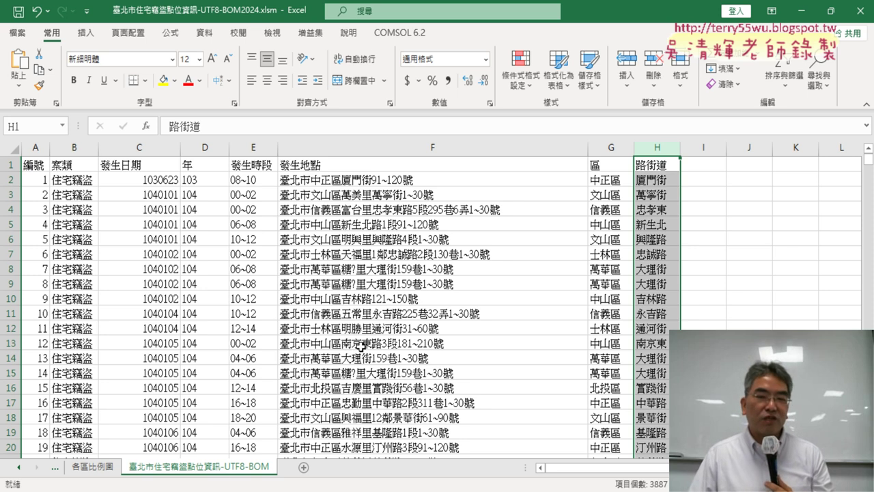
{"action": "key", "text": "super+alt+d"}
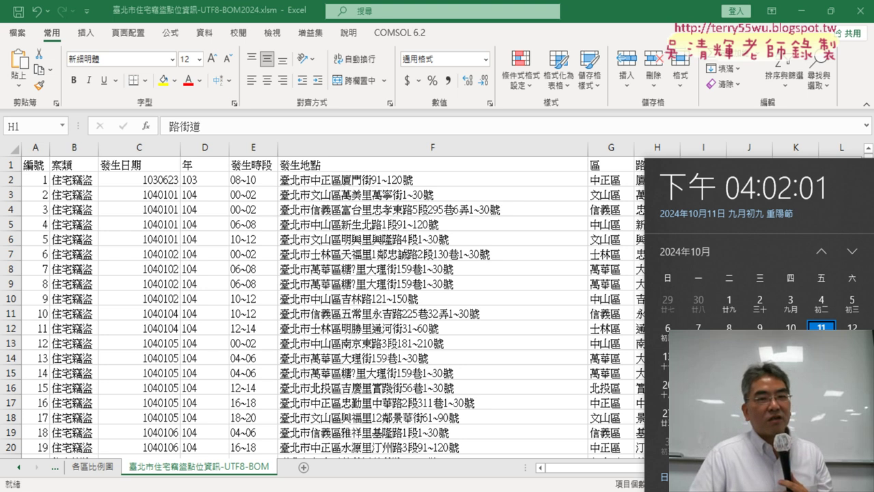
{"action": "left_click", "coordinate": [287, 252]}
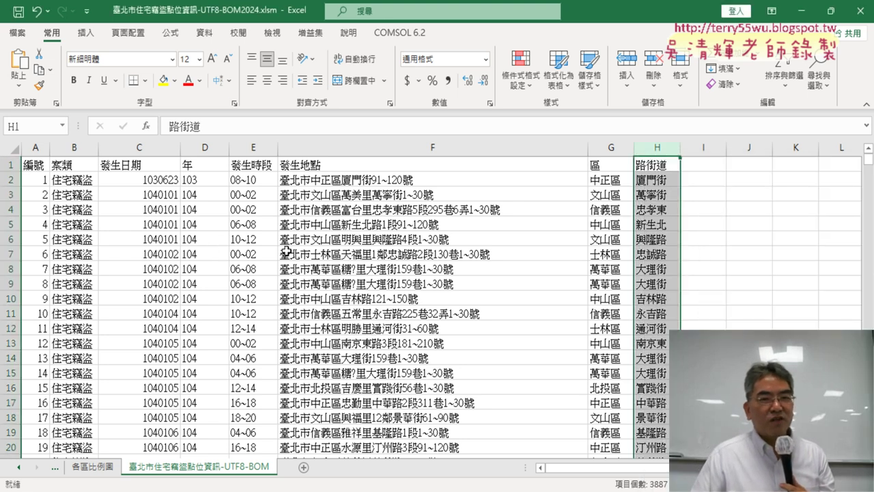
{"action": "left_click", "coordinate": [287, 251]}
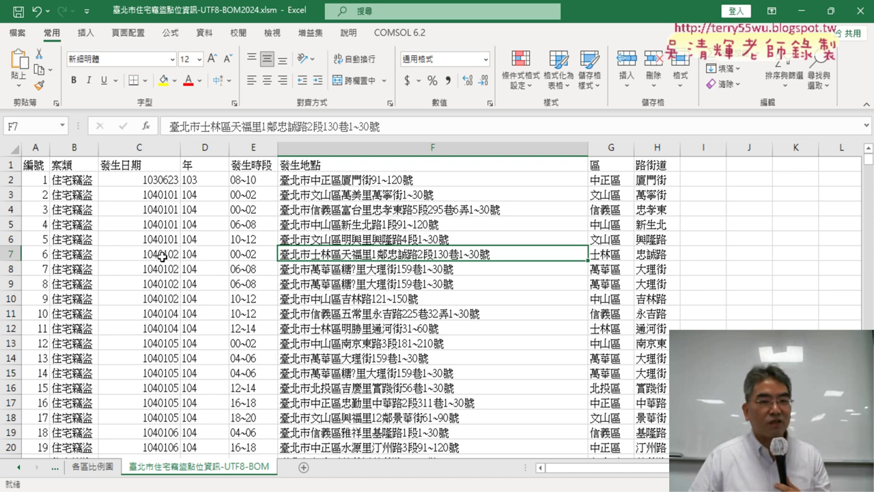
{"action": "left_click", "coordinate": [19, 467]}
On 歷年竊盜折線圖, uncheck Trendline in the chart's elements so only the yearly line remains.
{"action": "left_click", "coordinate": [19, 468]}
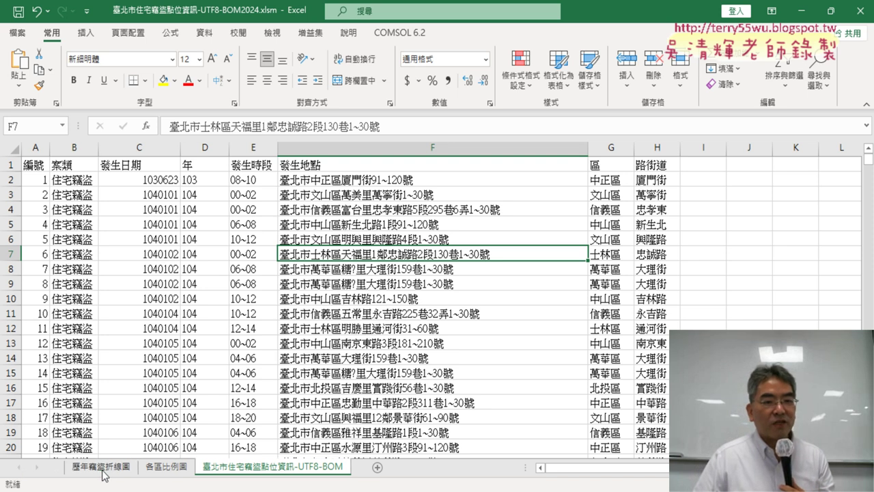
{"action": "left_click", "coordinate": [99, 467]}
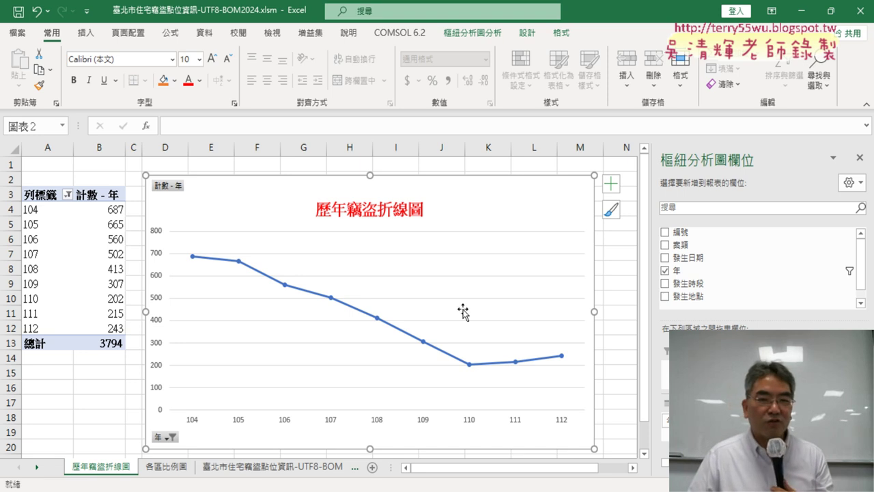
{"action": "left_click", "coordinate": [611, 183]}
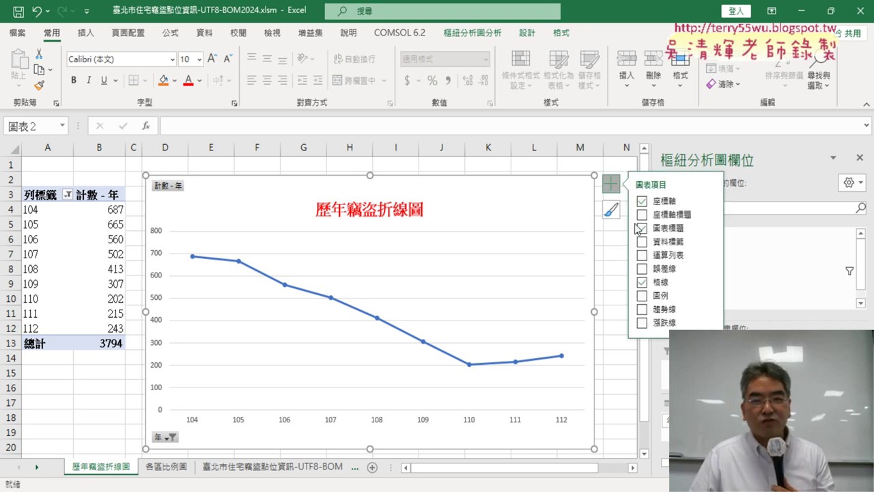
{"action": "left_click", "coordinate": [642, 309]}
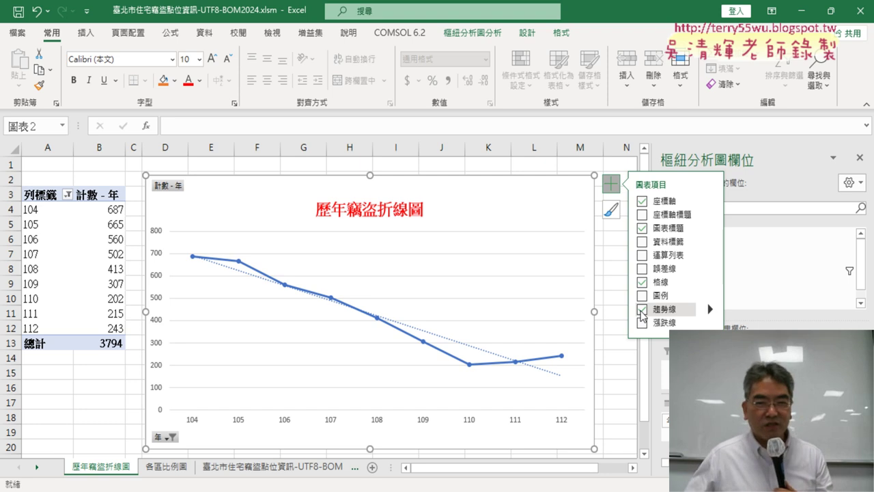
{"action": "left_click", "coordinate": [642, 311]}
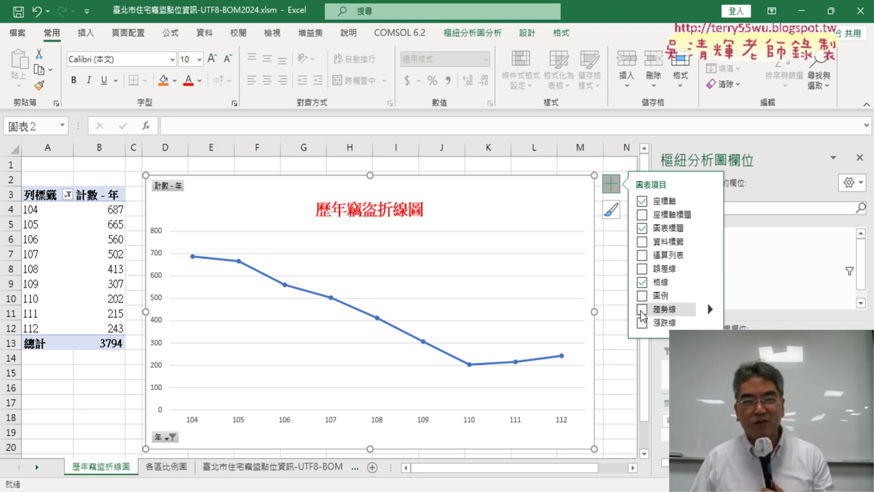
{"action": "left_click", "coordinate": [622, 388]}
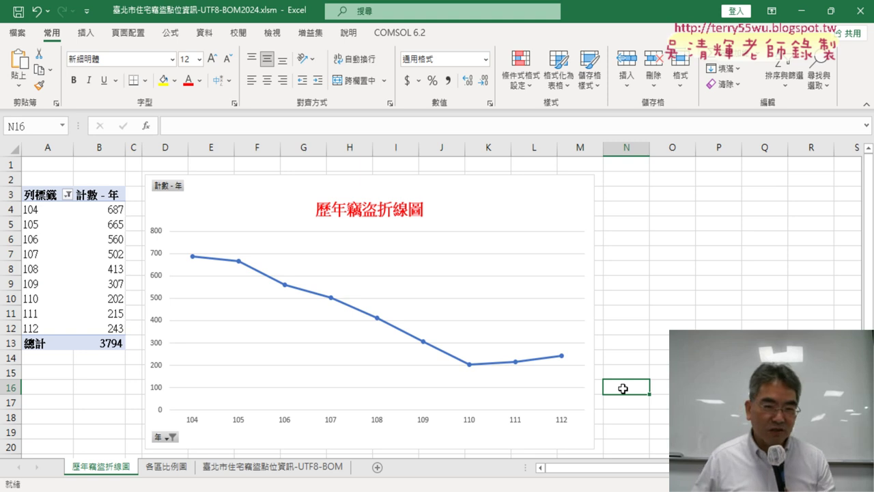
Compare the 歷年竊盜折線圖 and 各區比例圖 chart sheets, ending on the raw data sheet.
{"action": "left_click", "coordinate": [300, 467]}
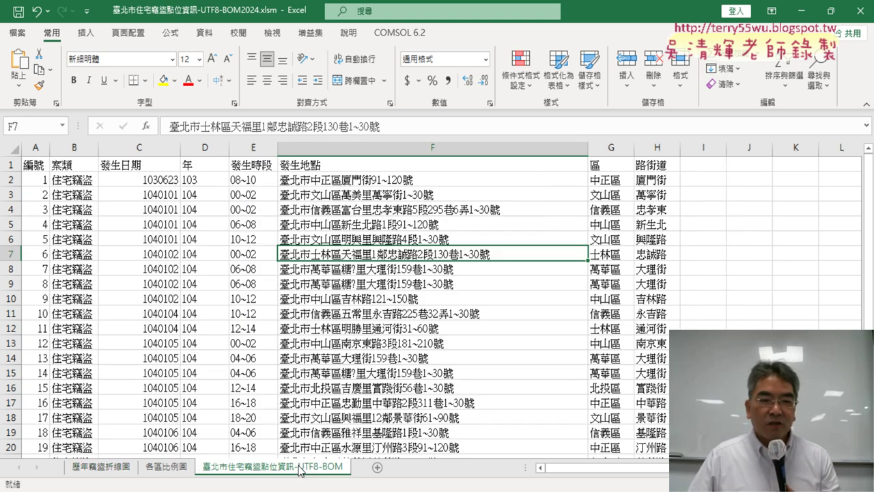
{"action": "left_click", "coordinate": [658, 147]}
{"action": "left_click", "coordinate": [101, 467]}
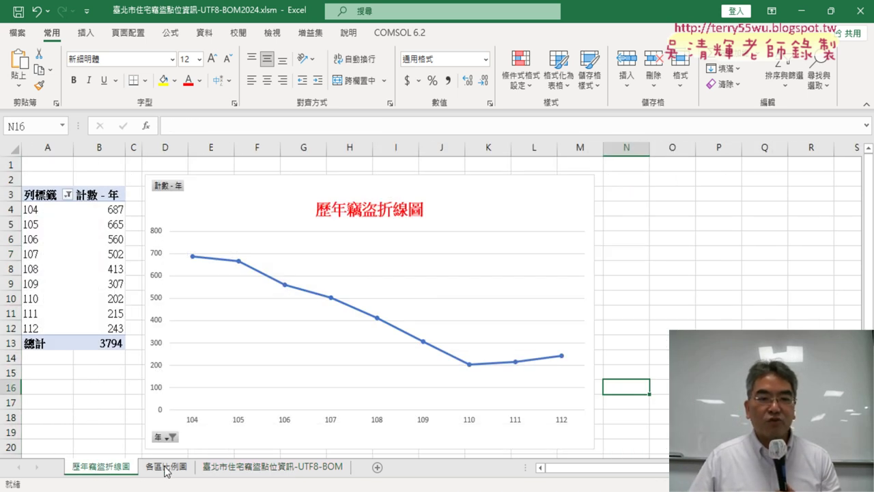
{"action": "left_click", "coordinate": [167, 467]}
{"action": "left_click", "coordinate": [102, 467]}
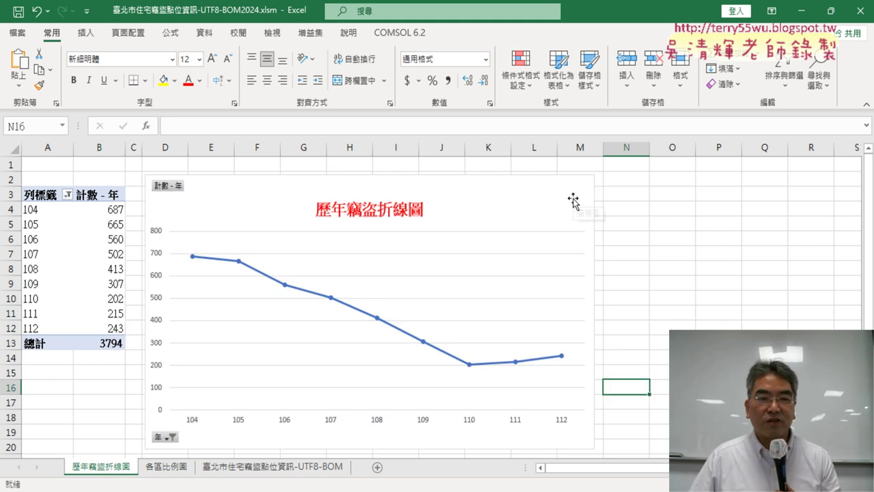
{"action": "left_click", "coordinate": [166, 467]}
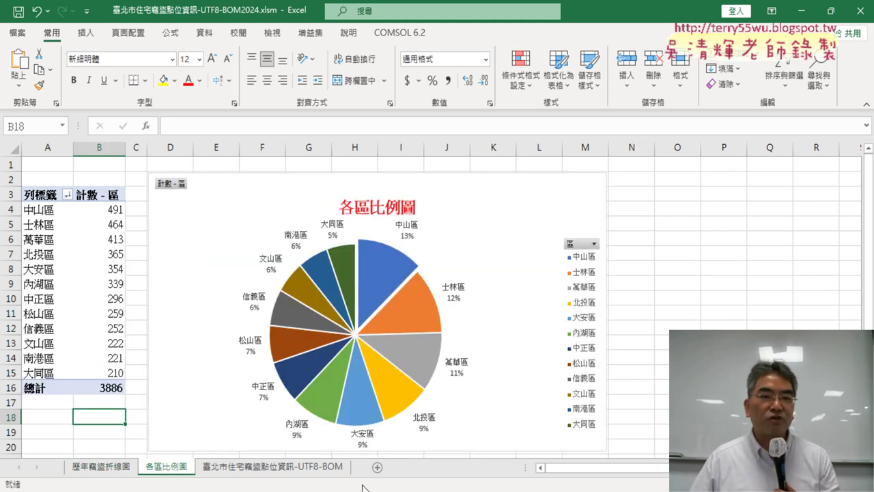
{"action": "left_click", "coordinate": [309, 471]}
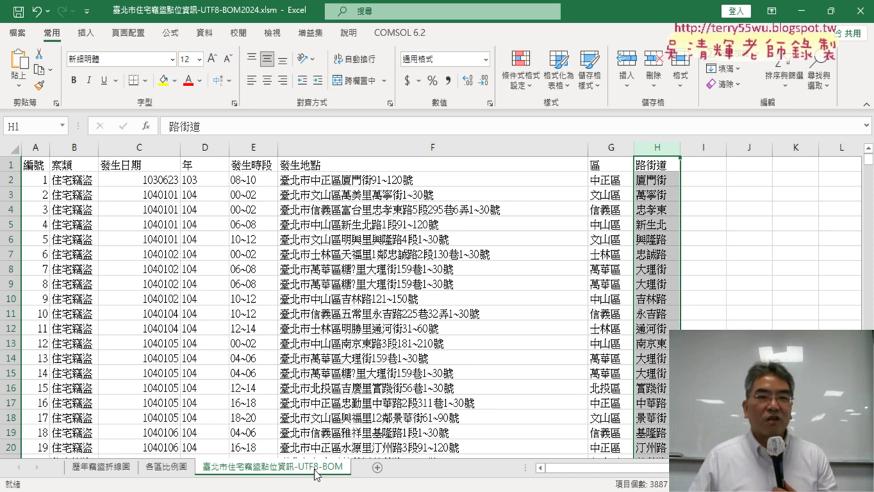
Expand the formula bar to read H2's full MID/IFERROR street formula, leaving it unchanged.
{"action": "left_click", "coordinate": [338, 268]}
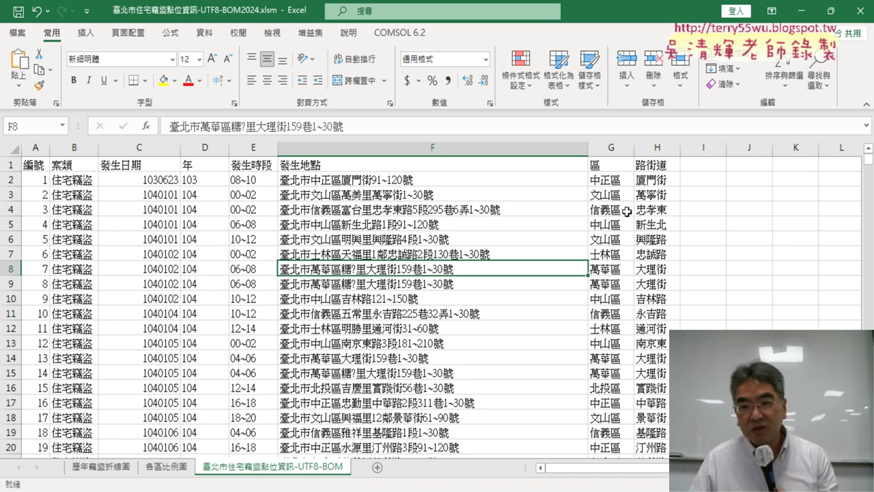
{"action": "left_click", "coordinate": [666, 180]}
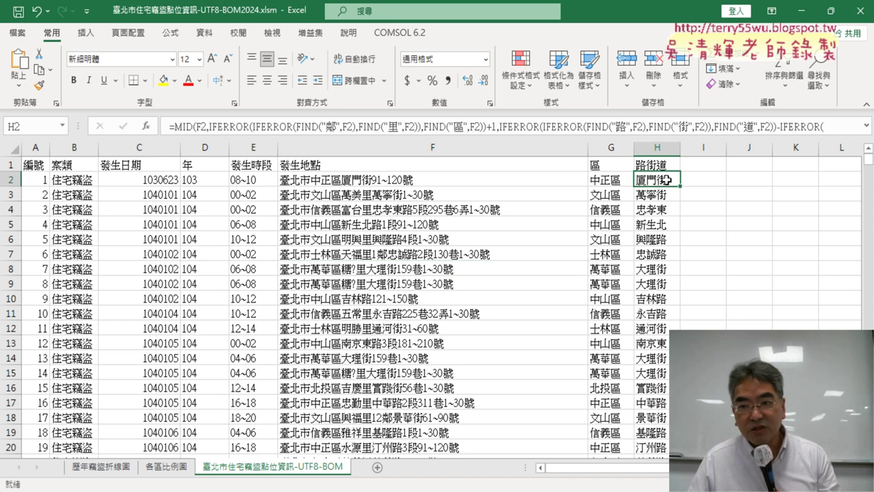
{"action": "left_click", "coordinate": [867, 125]}
{"action": "left_click_drag", "start_coordinate": [449, 147], "coordinate": [169, 124]}
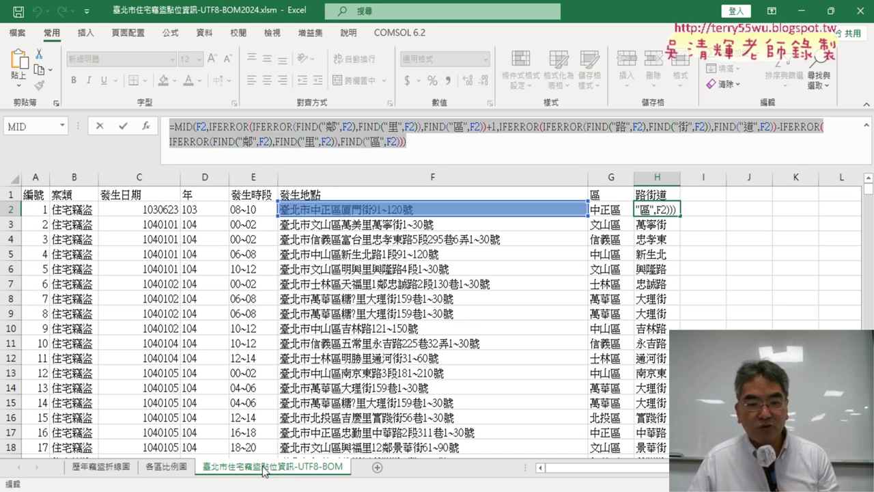
{"action": "left_click", "coordinate": [100, 126]}
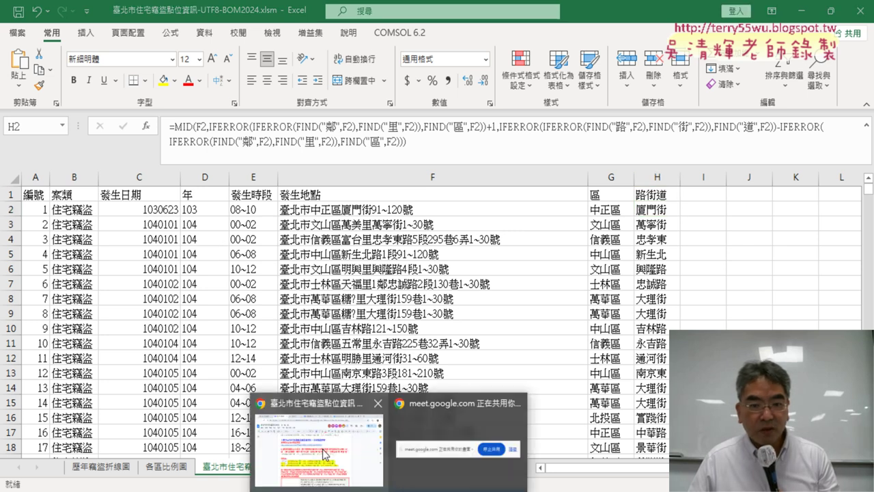
Copy the revised =MID formula under 修改為 in the notes and return to Excel.
{"action": "left_click", "coordinate": [326, 453]}
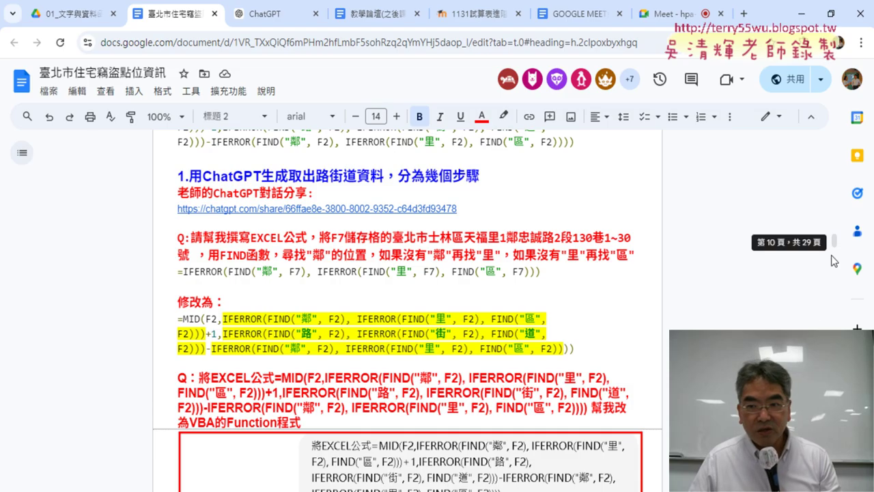
{"action": "left_click_drag", "start_coordinate": [598, 349], "coordinate": [174, 318]}
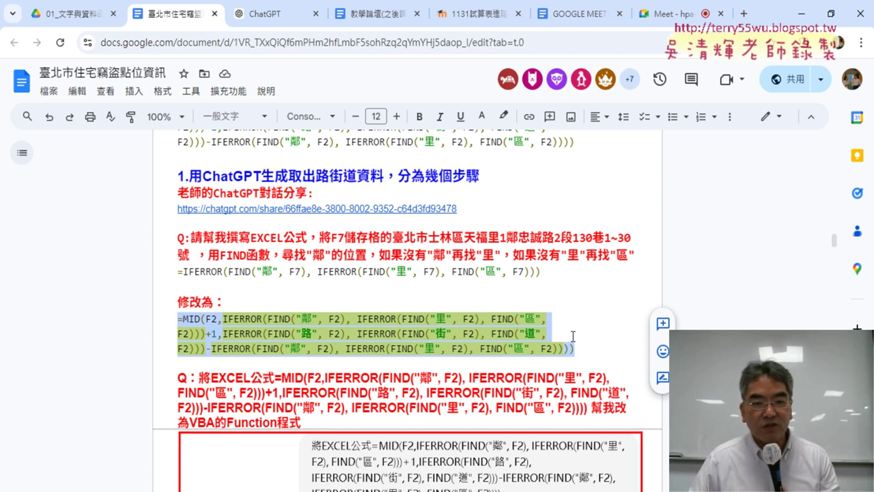
{"action": "key", "text": "alt+Tab"}
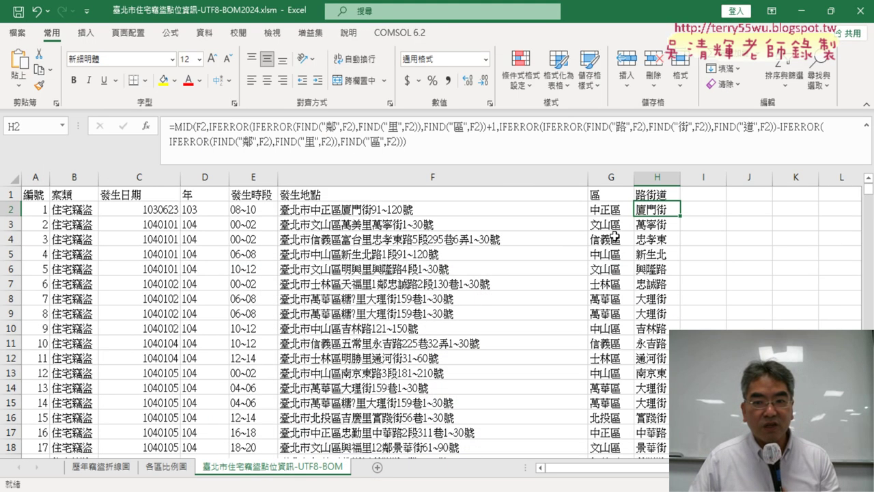
Paste the revised MID formula into H2 and fill it down the entire 路街道 column.
{"action": "triple_click", "coordinate": [477, 143]}
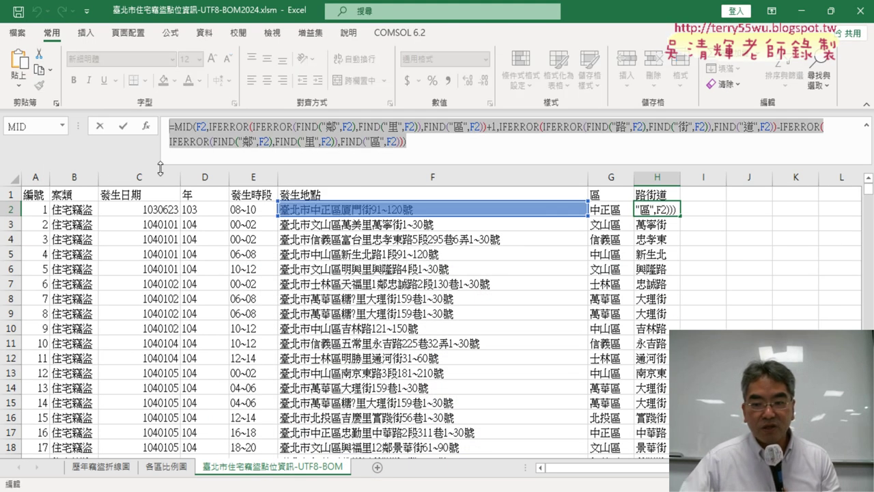
{"action": "key", "text": "Delete"}
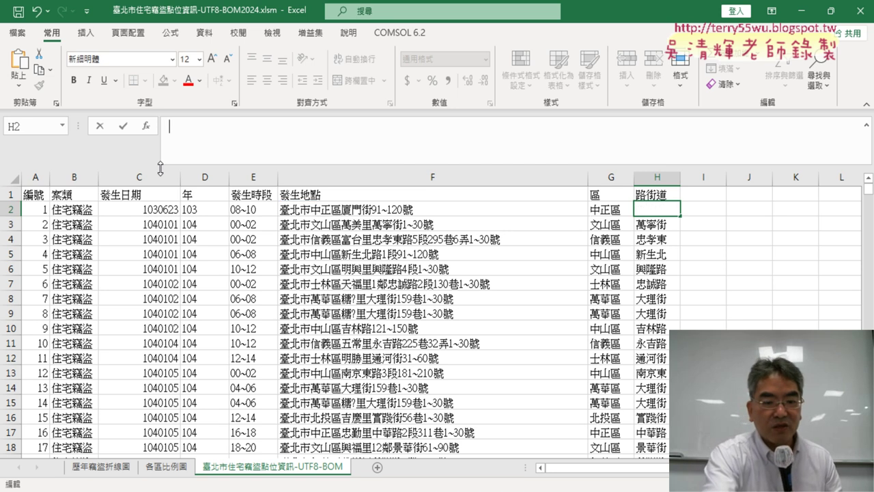
{"action": "type", "text": "=MID(F2,IFERROR(FIND(\"鄰\", F2), IFERROR(FIND(\"里\", F2), FIND(\"區\", F2)))+1,IFERROR(FIND(\"路\", F2), IFERROR(FIND(\"街\", F2), FIND(\"道\", F2)))-IFERROR(FIND(\"鄰\", F2), IFERROR(FIND(\"里\", F2), FIND(\"區\", F2))))"}
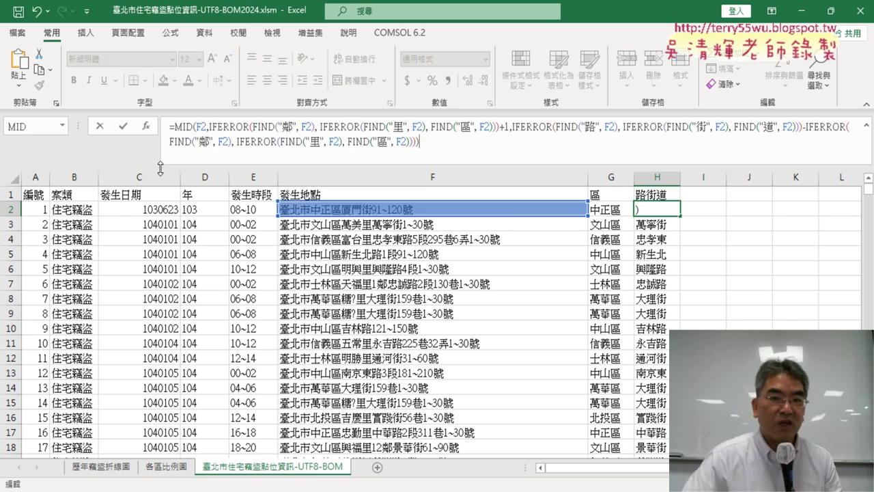
{"action": "left_click", "coordinate": [123, 126]}
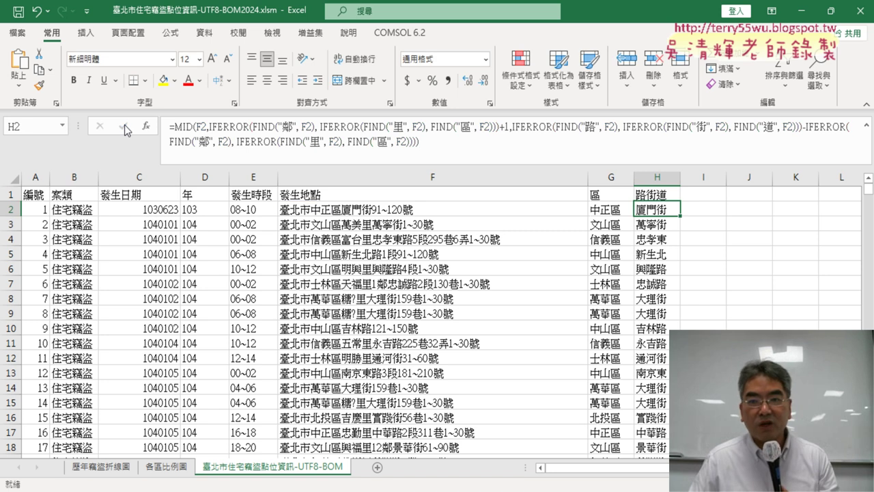
{"action": "double_click", "coordinate": [681, 216]}
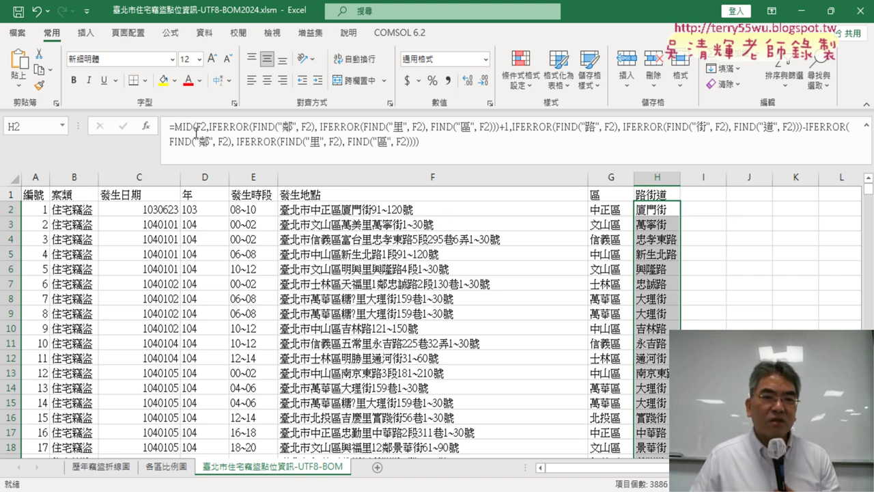
{"action": "left_click", "coordinate": [652, 211]}
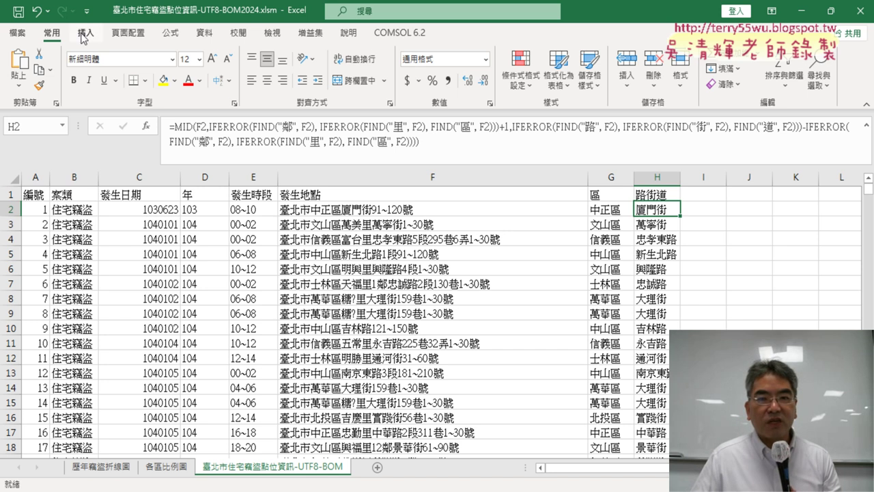
Insert a PivotTable from range A1:H3887 onto a new worksheet.
{"action": "left_click", "coordinate": [282, 254]}
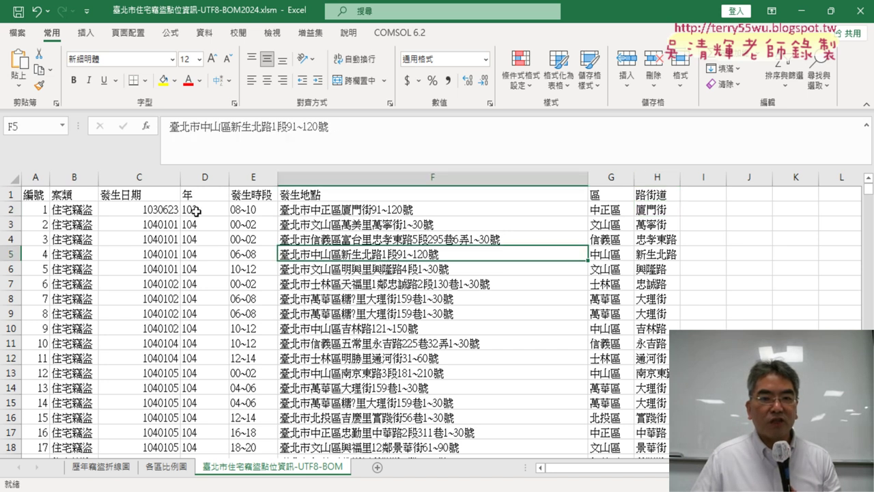
{"action": "left_click", "coordinate": [85, 32]}
{"action": "left_click", "coordinate": [32, 73]}
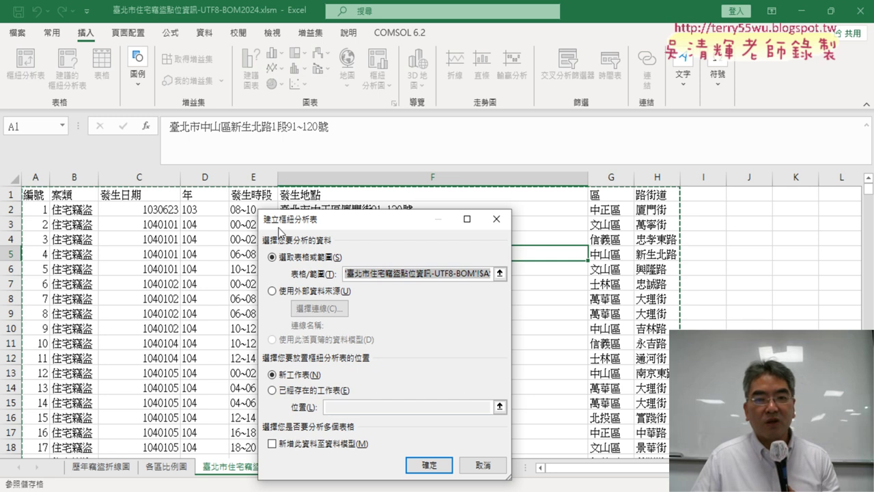
{"action": "left_click_drag", "start_coordinate": [318, 166], "coordinate": [281, 102]}
{"action": "left_click", "coordinate": [419, 152]}
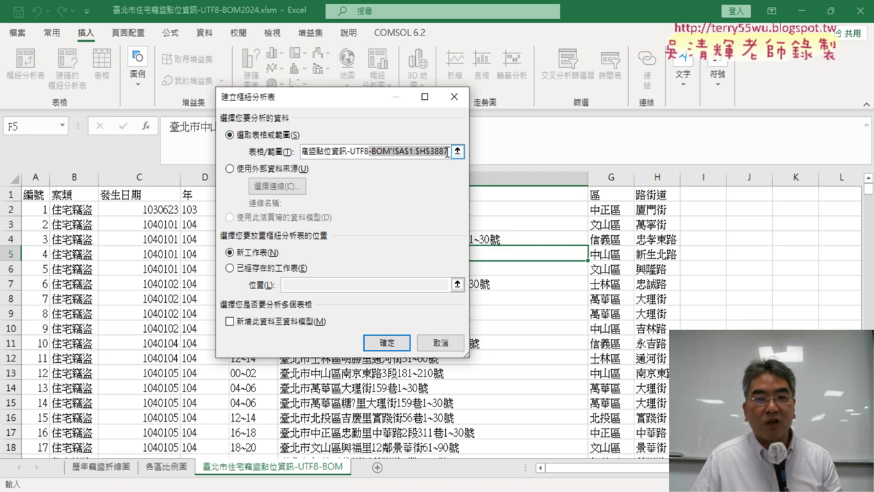
{"action": "left_click", "coordinate": [387, 342]}
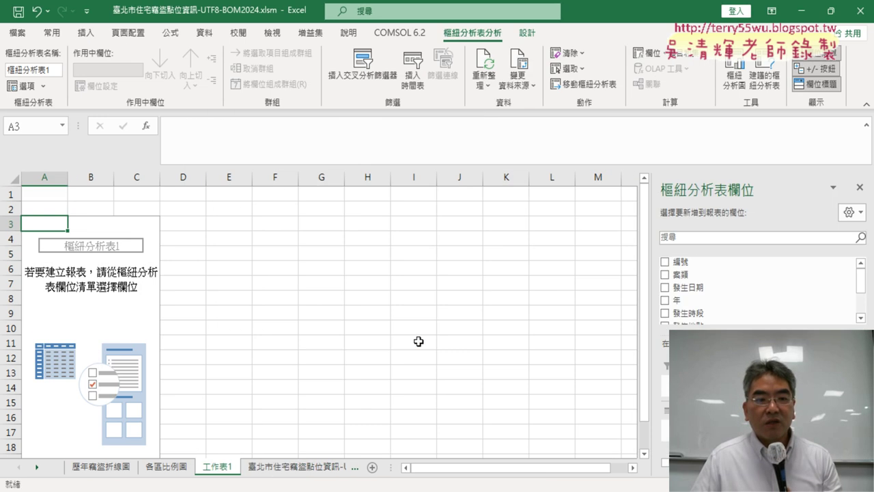
Drag the 路街道 field into the pivot table, giving row labels and a 計數 - 路街道 count.
{"action": "left_click", "coordinate": [277, 473]}
{"action": "left_click", "coordinate": [144, 472]}
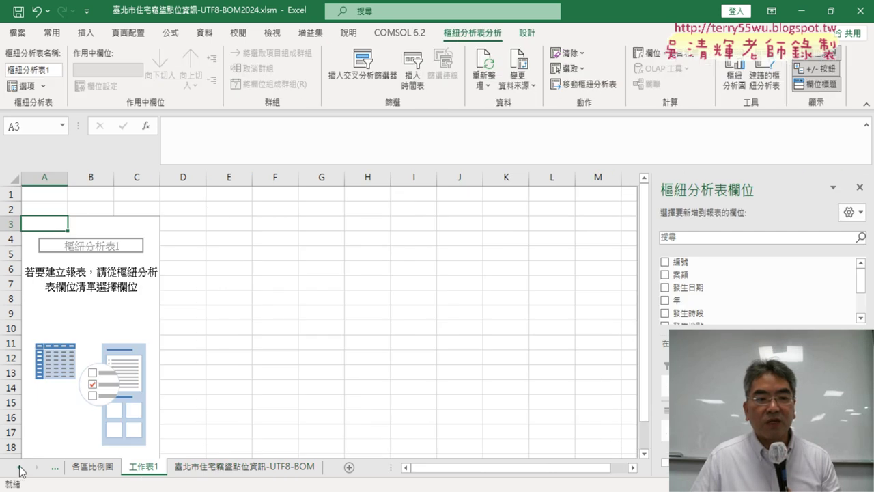
{"action": "left_click", "coordinate": [21, 469]}
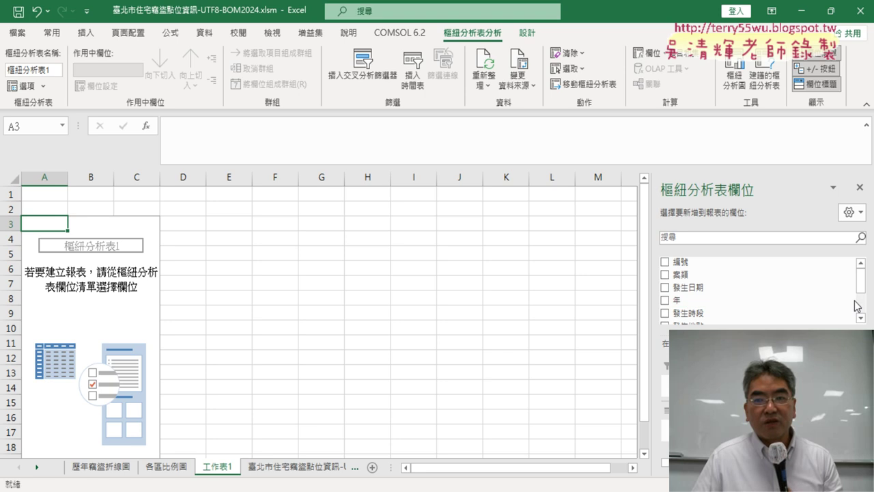
{"action": "scroll", "coordinate": [857, 306], "scroll_direction": "down", "scroll_amount": 2}
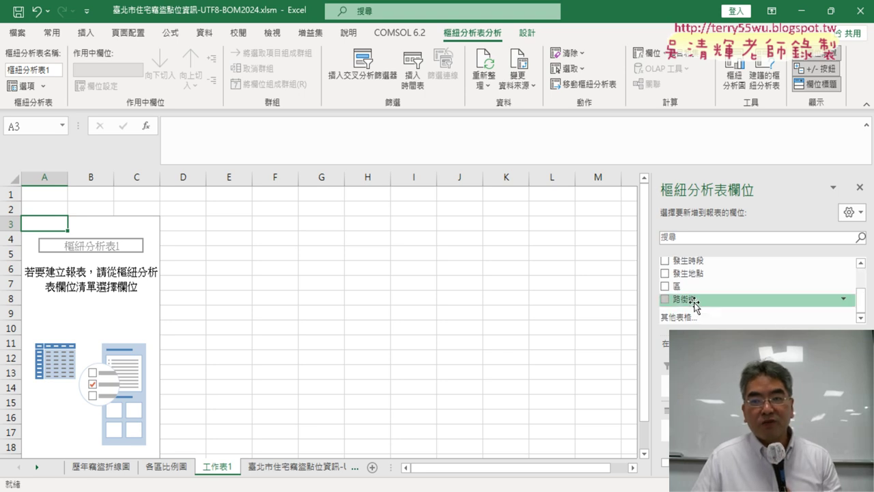
{"action": "left_click_drag", "start_coordinate": [695, 305], "coordinate": [696, 322]}
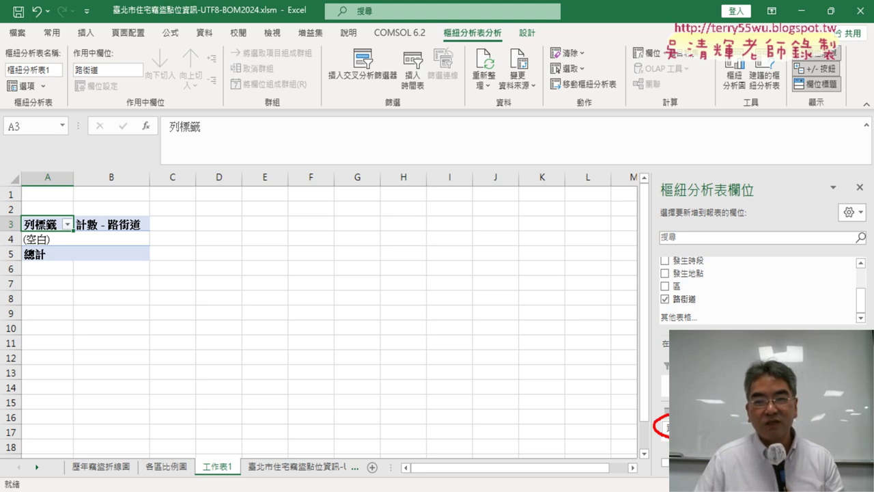
{"action": "left_click_drag", "start_coordinate": [683, 311], "coordinate": [706, 290]}
{"action": "mouse_move", "coordinate": [113, 275]}
{"action": "left_mouse_down"}
{"action": "mouse_move", "coordinate": [162, 196]}
{"action": "mouse_move", "coordinate": [133, 267]}
{"action": "left_mouse_up"}
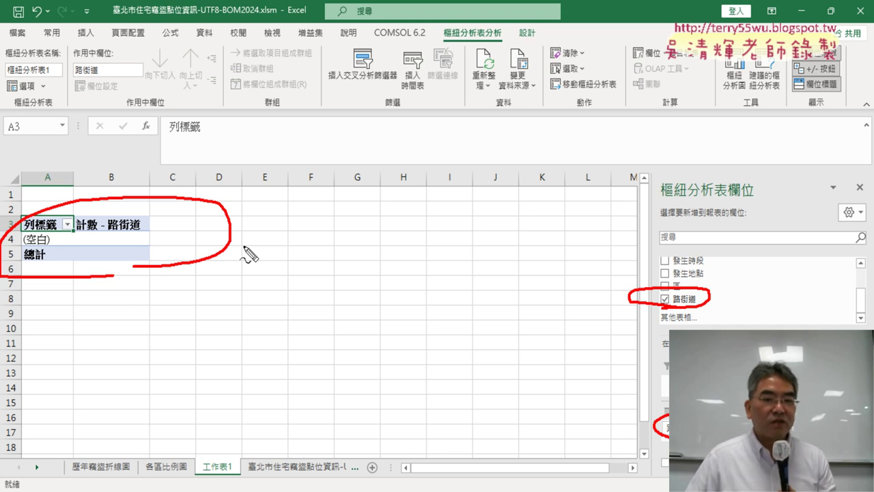
{"action": "mouse_move", "coordinate": [112, 476]}
{"action": "left_mouse_down"}
{"action": "mouse_move", "coordinate": [92, 479]}
{"action": "mouse_move", "coordinate": [134, 442]}
{"action": "mouse_move", "coordinate": [144, 478]}
{"action": "mouse_move", "coordinate": [181, 478]}
{"action": "mouse_move", "coordinate": [200, 452]}
{"action": "mouse_move", "coordinate": [136, 444]}
{"action": "left_mouse_up"}
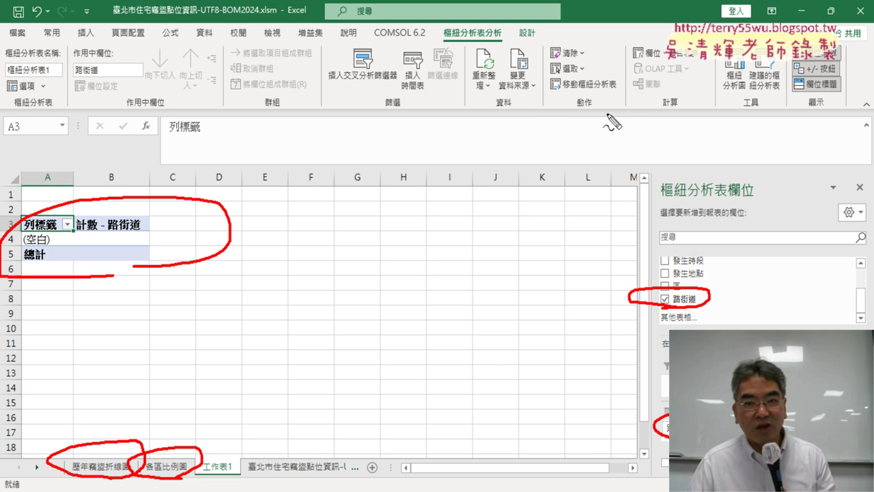
{"action": "mouse_move", "coordinate": [476, 103]}
{"action": "left_mouse_down"}
{"action": "mouse_move", "coordinate": [495, 45]}
{"action": "mouse_move", "coordinate": [500, 102]}
{"action": "left_mouse_up"}
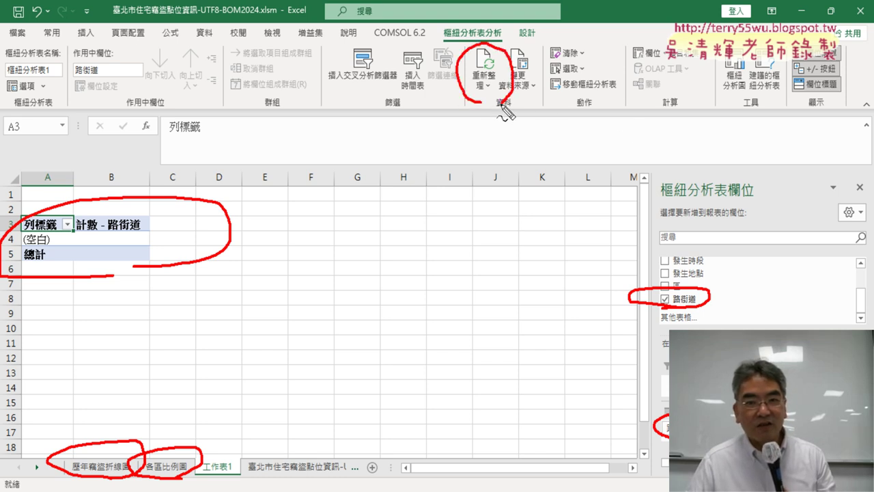
{"action": "mouse_move", "coordinate": [673, 287]}
{"action": "left_mouse_down"}
{"action": "mouse_move", "coordinate": [550, 127]}
{"action": "mouse_move", "coordinate": [545, 103]}
{"action": "left_mouse_up"}
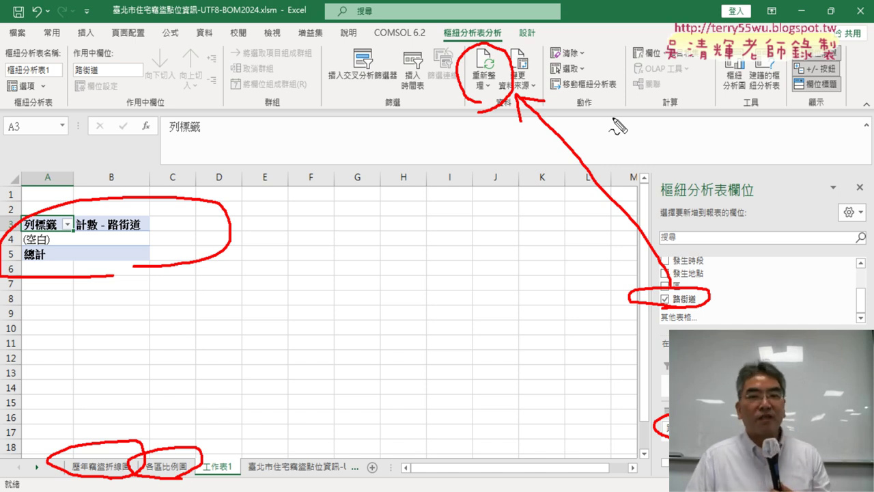
{"action": "key", "text": "Escape"}
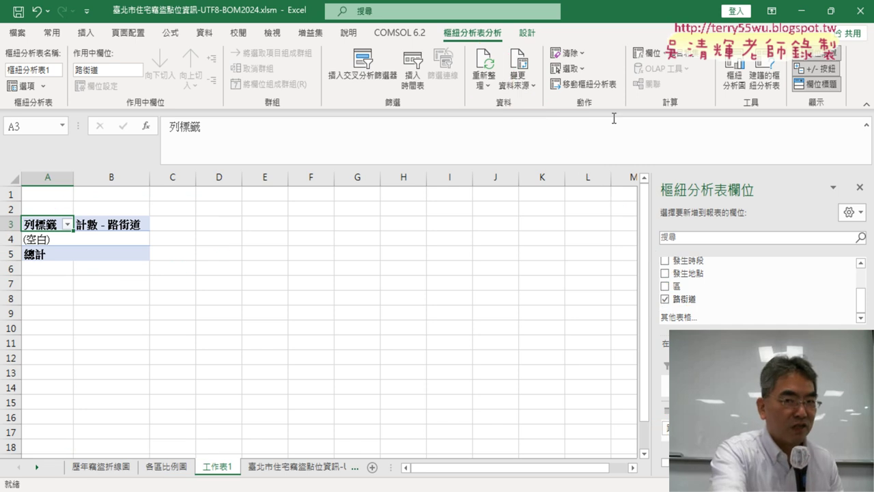
Refresh All PivotTable data so each street shows its count, e.g. 忠孝東路 76.
{"action": "left_click", "coordinate": [492, 70]}
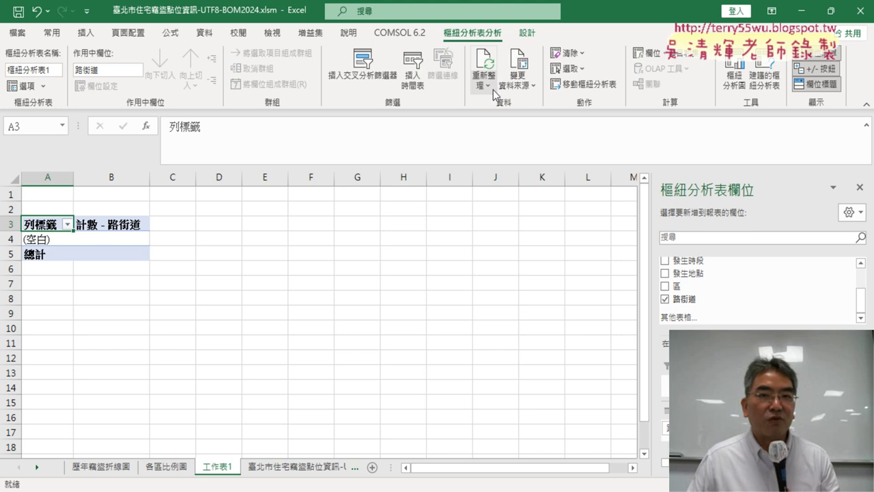
{"action": "left_click", "coordinate": [492, 88]}
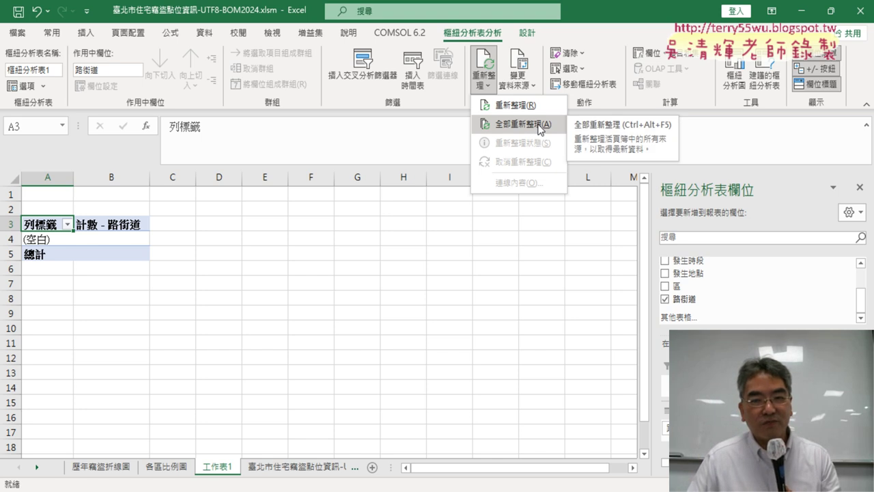
{"action": "left_click", "coordinate": [540, 129]}
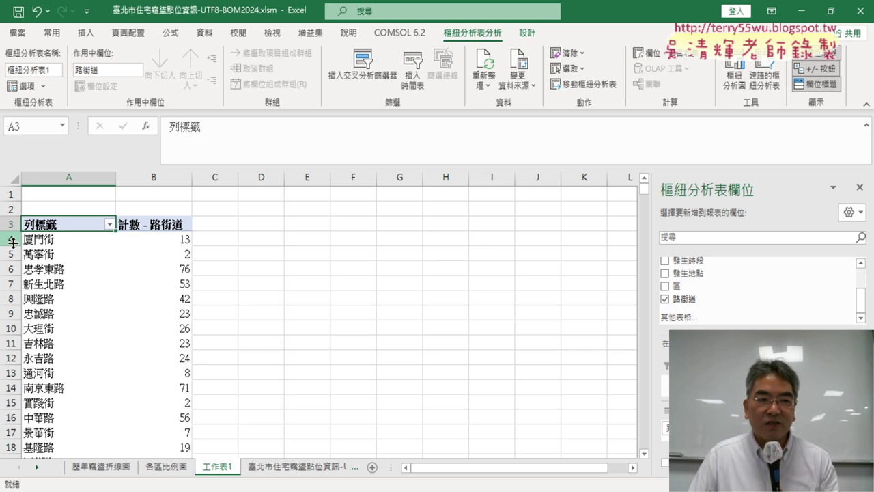
Scroll through the street pivot list and back up to the top.
{"action": "scroll", "coordinate": [88, 360], "scroll_direction": "down", "scroll_amount": 4}
{"action": "scroll", "coordinate": [85, 356], "scroll_direction": "down", "scroll_amount": 3}
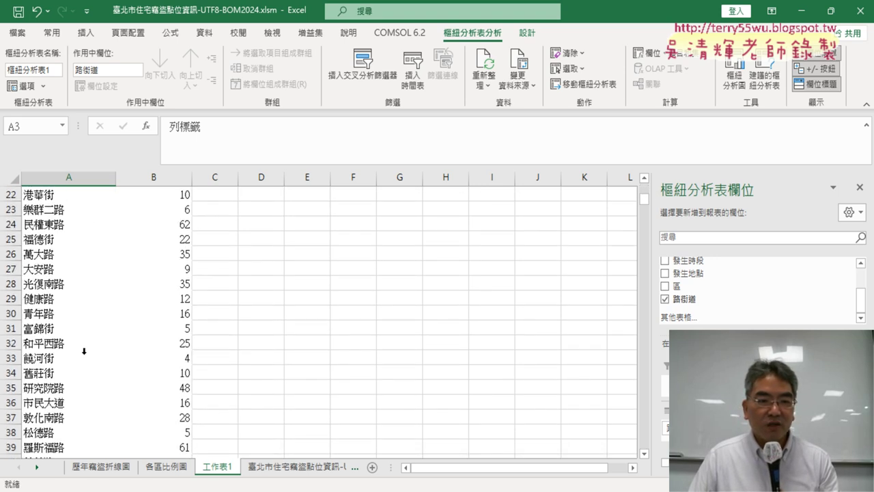
{"action": "scroll", "coordinate": [83, 355], "scroll_direction": "down", "scroll_amount": 3}
{"action": "scroll", "coordinate": [82, 353], "scroll_direction": "down", "scroll_amount": 2}
{"action": "scroll", "coordinate": [82, 354], "scroll_direction": "down", "scroll_amount": 6}
{"action": "scroll", "coordinate": [85, 355], "scroll_direction": "down", "scroll_amount": 4}
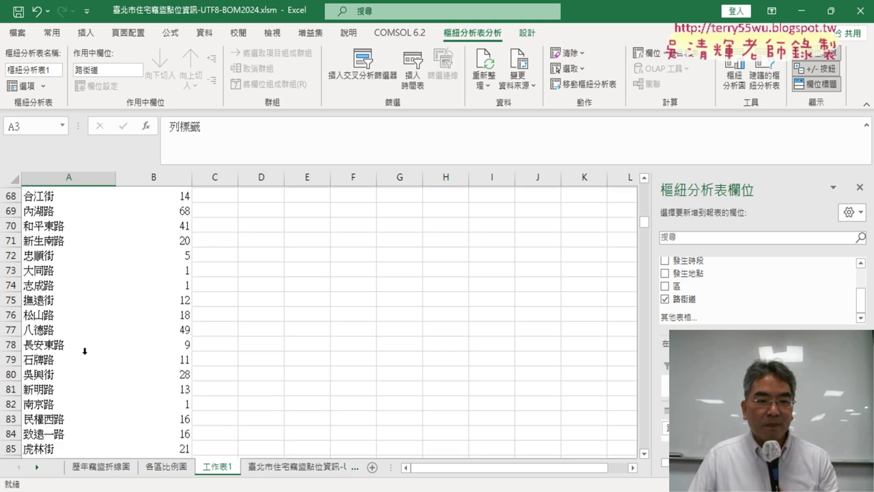
{"action": "scroll", "coordinate": [85, 355], "scroll_direction": "down", "scroll_amount": 8}
{"action": "scroll", "coordinate": [88, 355], "scroll_direction": "down", "scroll_amount": 8}
{"action": "scroll", "coordinate": [88, 355], "scroll_direction": "down", "scroll_amount": 6}
{"action": "scroll", "coordinate": [89, 354], "scroll_direction": "down", "scroll_amount": 10}
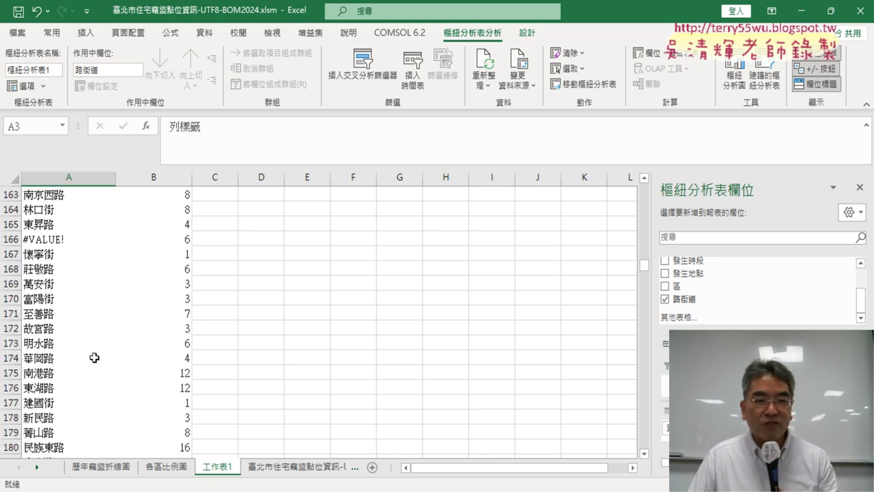
{"action": "scroll", "coordinate": [96, 352], "scroll_direction": "down", "scroll_amount": 5}
{"action": "scroll", "coordinate": [102, 347], "scroll_direction": "down", "scroll_amount": 9}
{"action": "scroll", "coordinate": [102, 346], "scroll_direction": "down", "scroll_amount": 10}
{"action": "scroll", "coordinate": [100, 341], "scroll_direction": "down", "scroll_amount": 8}
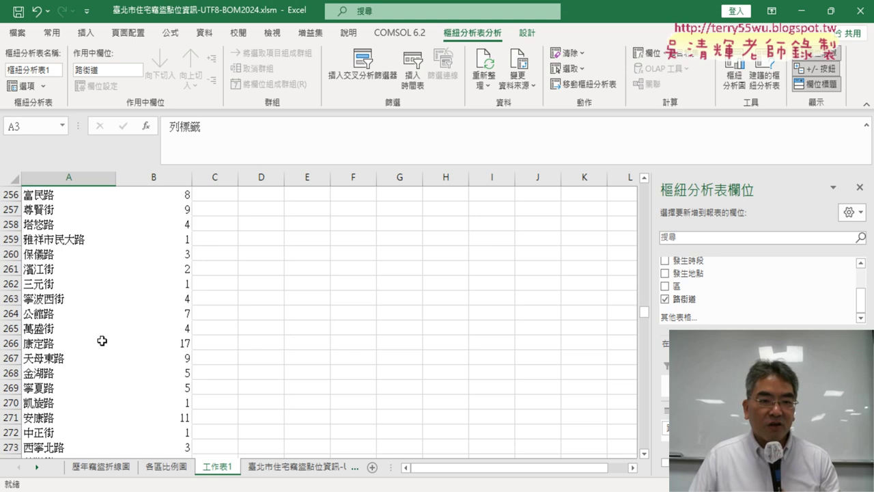
{"action": "scroll", "coordinate": [99, 338], "scroll_direction": "down", "scroll_amount": 7}
{"action": "scroll", "coordinate": [98, 332], "scroll_direction": "down", "scroll_amount": 8}
{"action": "scroll", "coordinate": [98, 332], "scroll_direction": "down", "scroll_amount": 5}
{"action": "scroll", "coordinate": [98, 331], "scroll_direction": "up", "scroll_amount": 5}
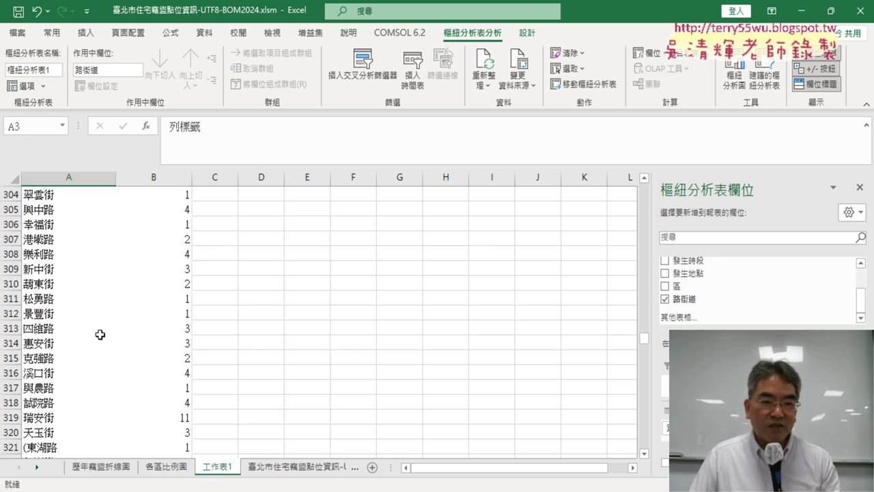
{"action": "scroll", "coordinate": [99, 332], "scroll_direction": "up", "scroll_amount": 5}
{"action": "scroll", "coordinate": [100, 333], "scroll_direction": "up", "scroll_amount": 11}
{"action": "scroll", "coordinate": [100, 332], "scroll_direction": "up", "scroll_amount": 5}
{"action": "scroll", "coordinate": [102, 335], "scroll_direction": "up", "scroll_amount": 9}
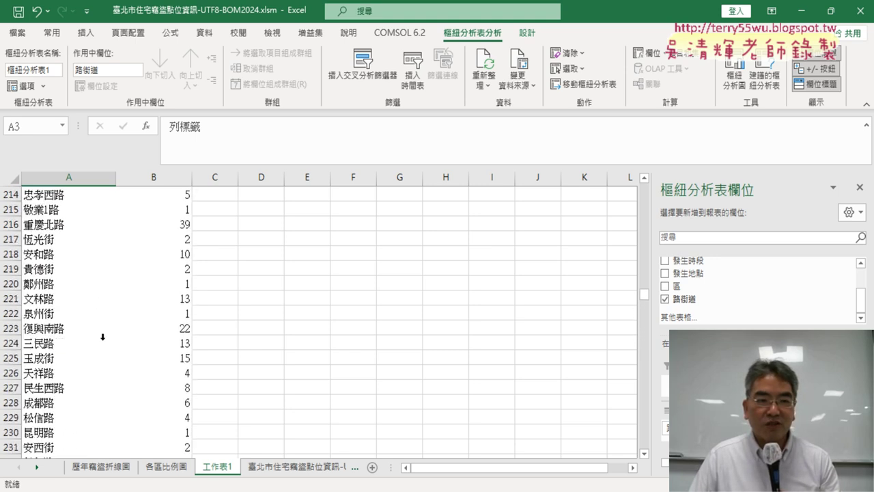
{"action": "scroll", "coordinate": [103, 338], "scroll_direction": "up", "scroll_amount": 8}
{"action": "scroll", "coordinate": [106, 343], "scroll_direction": "up", "scroll_amount": 6}
{"action": "scroll", "coordinate": [106, 342], "scroll_direction": "up", "scroll_amount": 8}
{"action": "scroll", "coordinate": [107, 341], "scroll_direction": "up", "scroll_amount": 9}
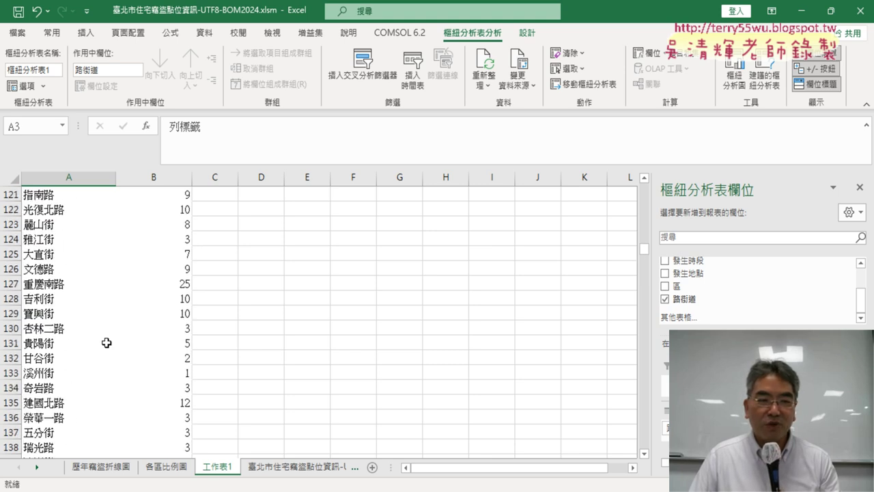
{"action": "scroll", "coordinate": [107, 340], "scroll_direction": "up", "scroll_amount": 8}
{"action": "scroll", "coordinate": [114, 339], "scroll_direction": "up", "scroll_amount": 6}
{"action": "scroll", "coordinate": [122, 340], "scroll_direction": "up", "scroll_amount": 2}
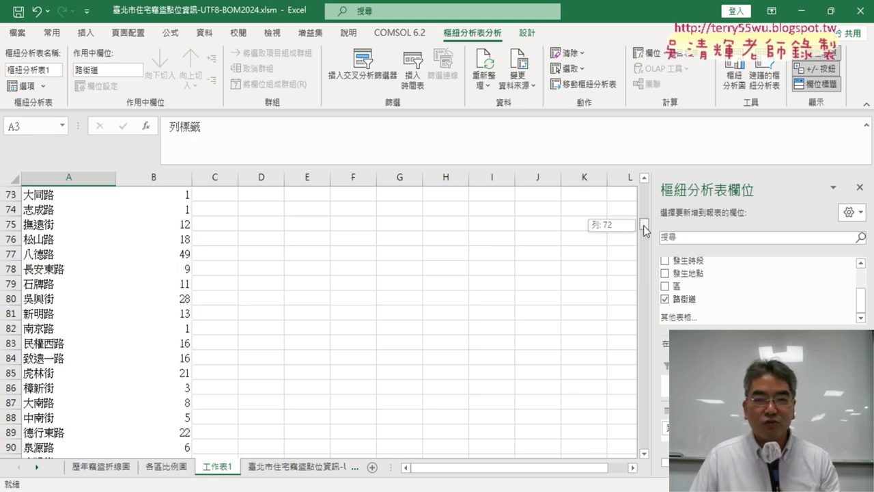
{"action": "left_click_drag", "start_coordinate": [644, 228], "coordinate": [599, 176]}
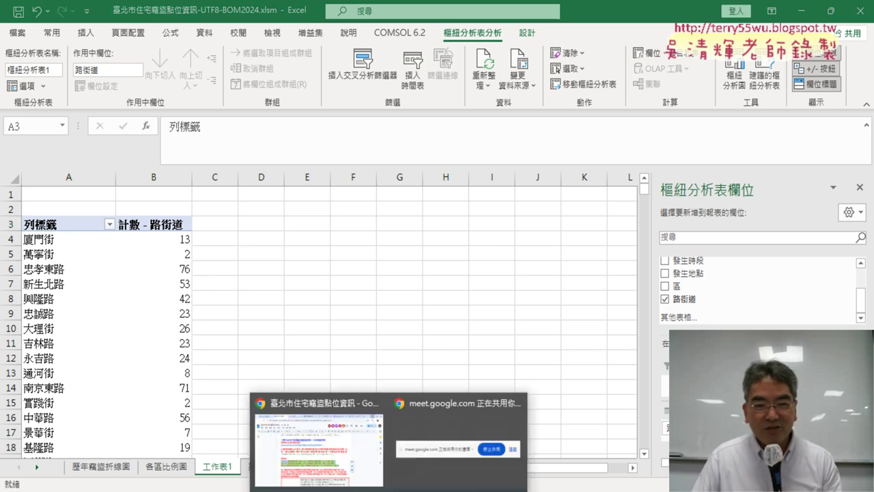
Switch to the course notes in Chrome and follow the data.gov.tw dataset link.
{"action": "left_click", "coordinate": [314, 417]}
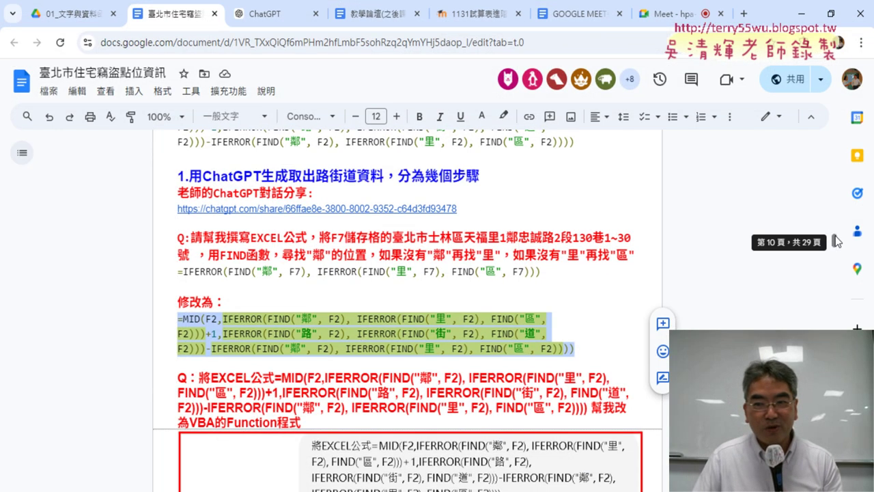
{"action": "left_click_drag", "start_coordinate": [834, 240], "coordinate": [836, 100]}
{"action": "left_click", "coordinate": [405, 309]}
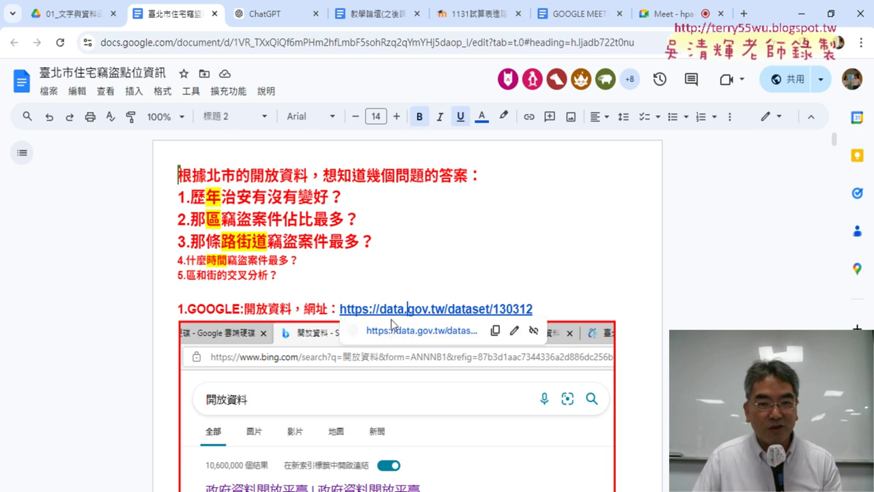
{"action": "left_click", "coordinate": [394, 332]}
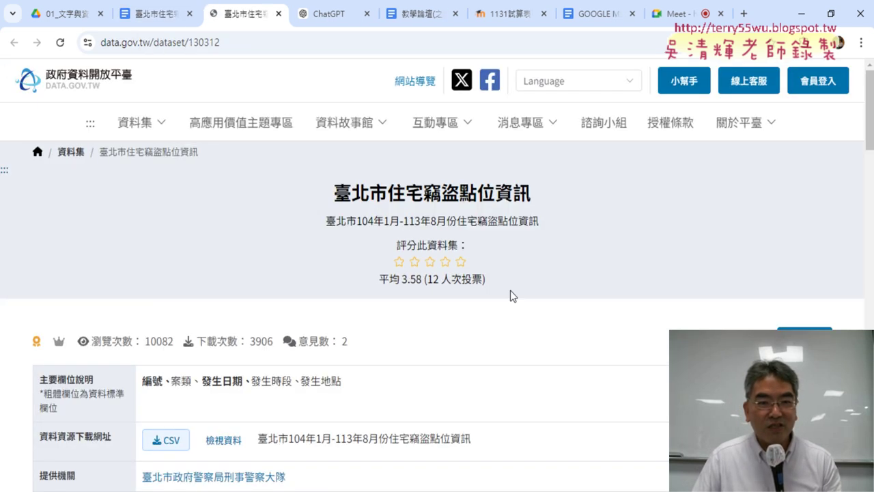
Review the dataset details and highlight the agency's contact phone number.
{"action": "scroll", "coordinate": [510, 290], "scroll_direction": "down", "scroll_amount": 4}
{"action": "scroll", "coordinate": [539, 276], "scroll_direction": "down", "scroll_amount": 2}
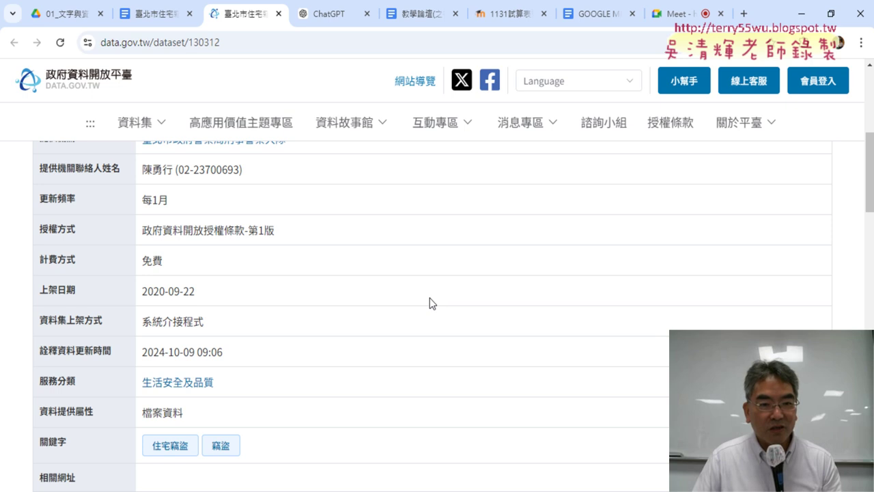
{"action": "scroll", "coordinate": [430, 298], "scroll_direction": "up", "scroll_amount": 1}
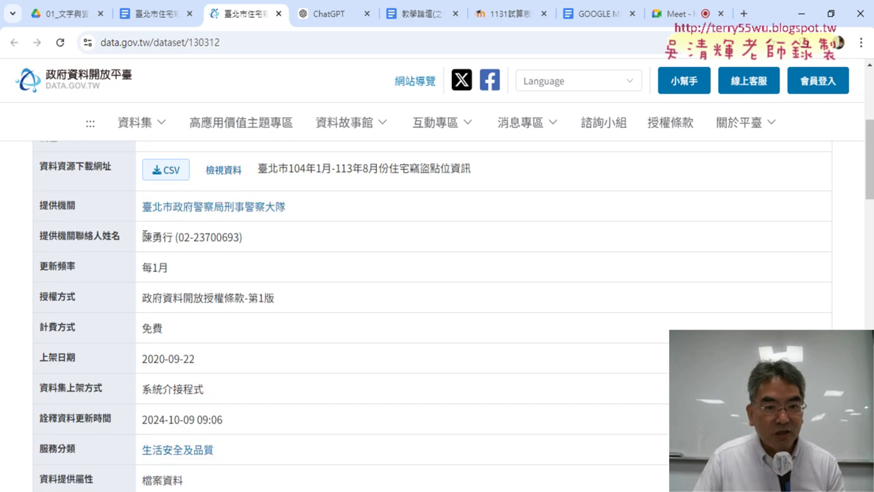
{"action": "left_click_drag", "start_coordinate": [145, 236], "coordinate": [270, 241]}
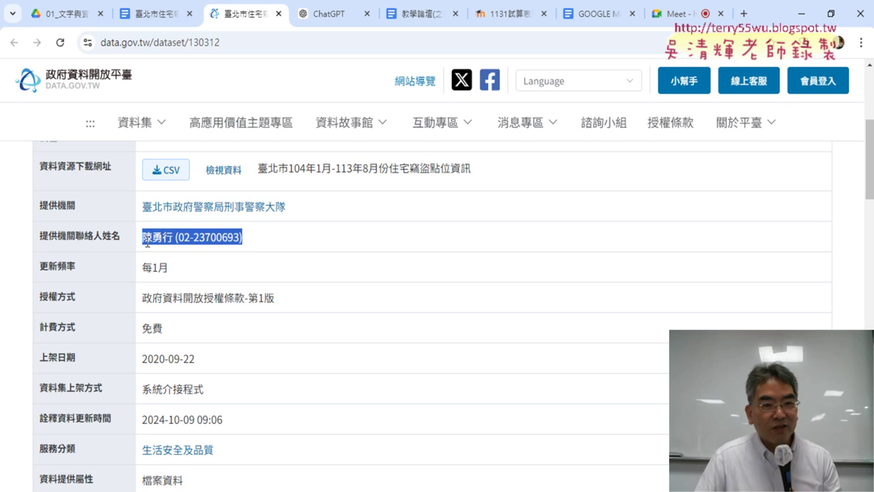
{"action": "left_click", "coordinate": [241, 237]}
{"action": "left_click_drag", "start_coordinate": [239, 237], "coordinate": [177, 237]}
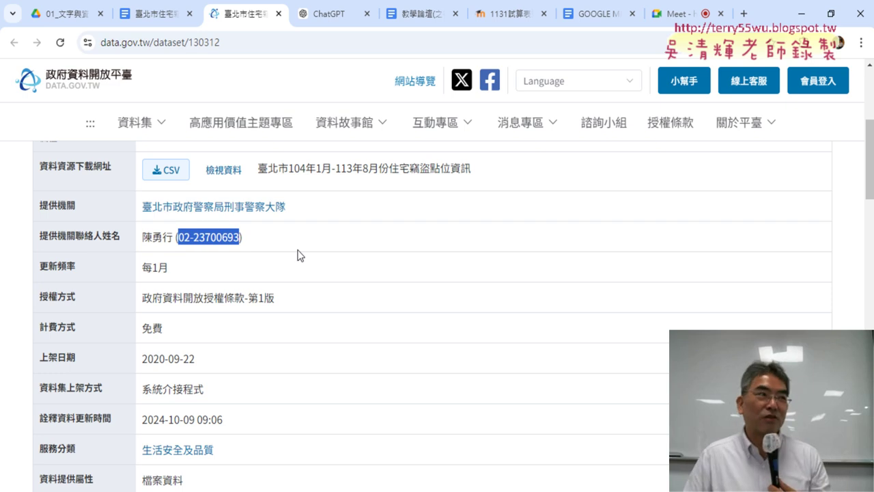
Scroll down to the 回應 public comments, then minimize Chrome to return to Excel.
{"action": "scroll", "coordinate": [625, 337], "scroll_direction": "down", "scroll_amount": 2}
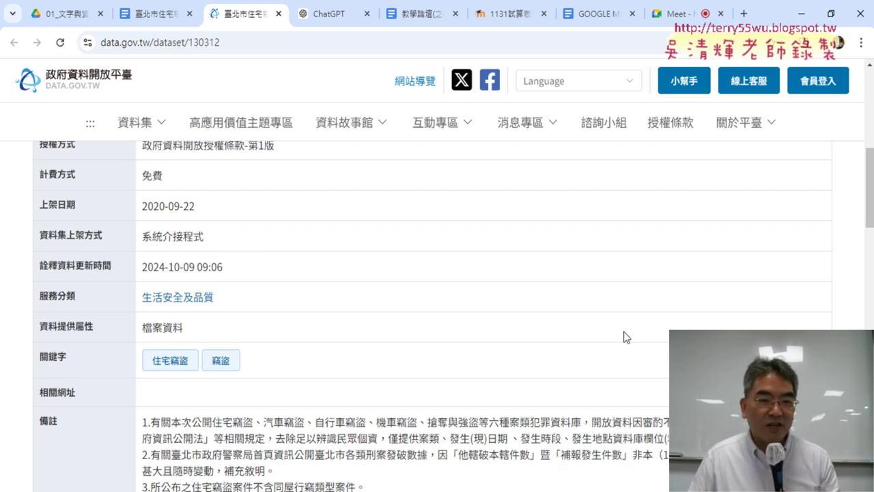
{"action": "scroll", "coordinate": [610, 296], "scroll_direction": "down", "scroll_amount": 4}
{"action": "scroll", "coordinate": [611, 296], "scroll_direction": "down", "scroll_amount": 2}
{"action": "scroll", "coordinate": [611, 297], "scroll_direction": "down", "scroll_amount": 2}
{"action": "scroll", "coordinate": [611, 297], "scroll_direction": "down", "scroll_amount": 1}
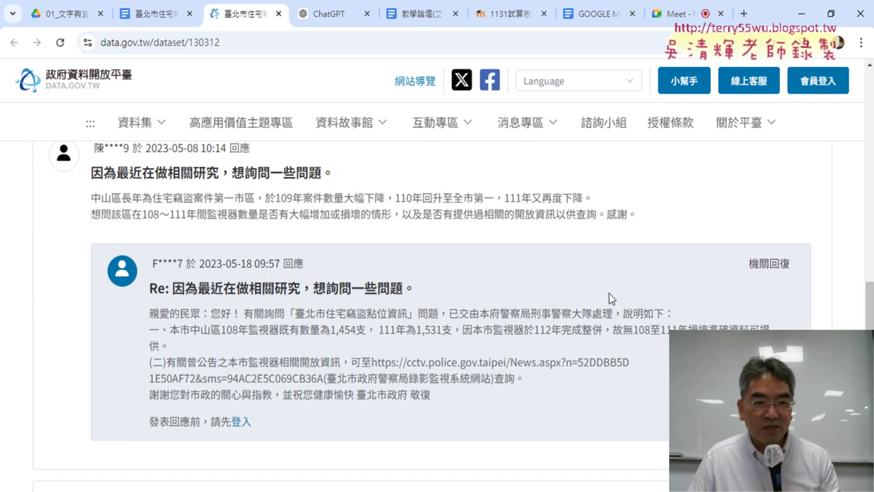
{"action": "scroll", "coordinate": [471, 319], "scroll_direction": "up", "scroll_amount": 1}
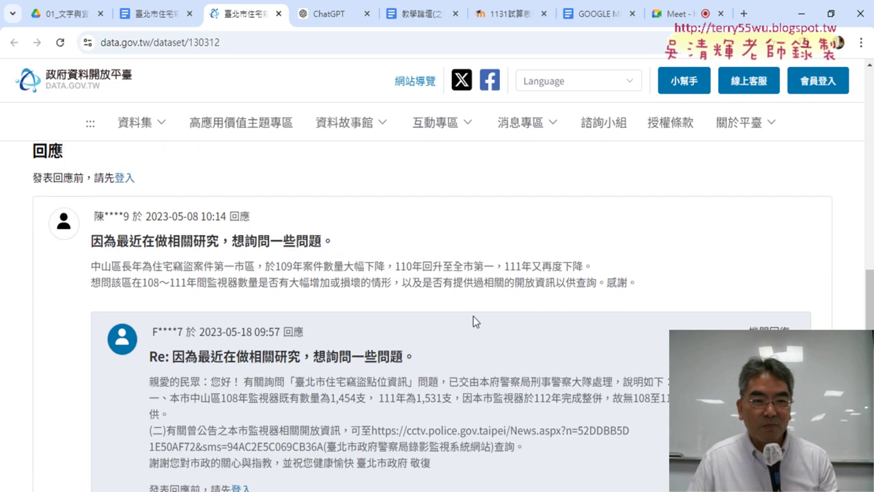
{"action": "scroll", "coordinate": [472, 319], "scroll_direction": "up", "scroll_amount": 1}
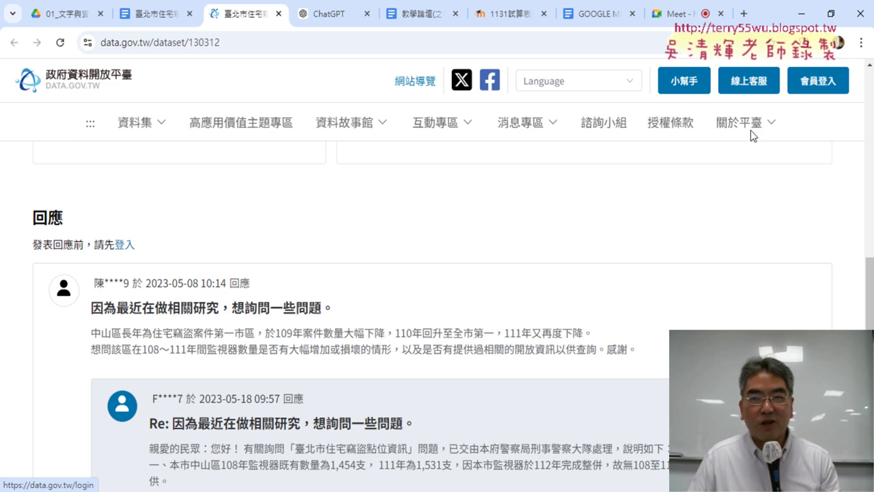
{"action": "left_click", "coordinate": [801, 14]}
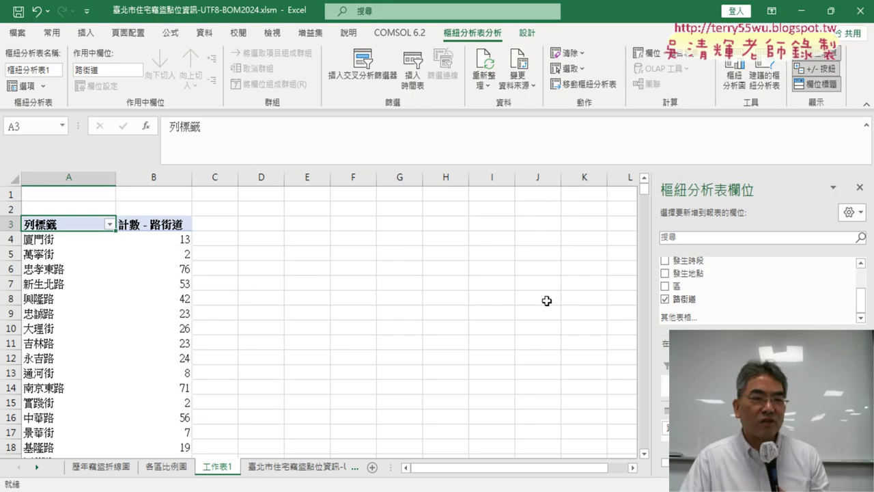
{"action": "left_click", "coordinate": [171, 243]}
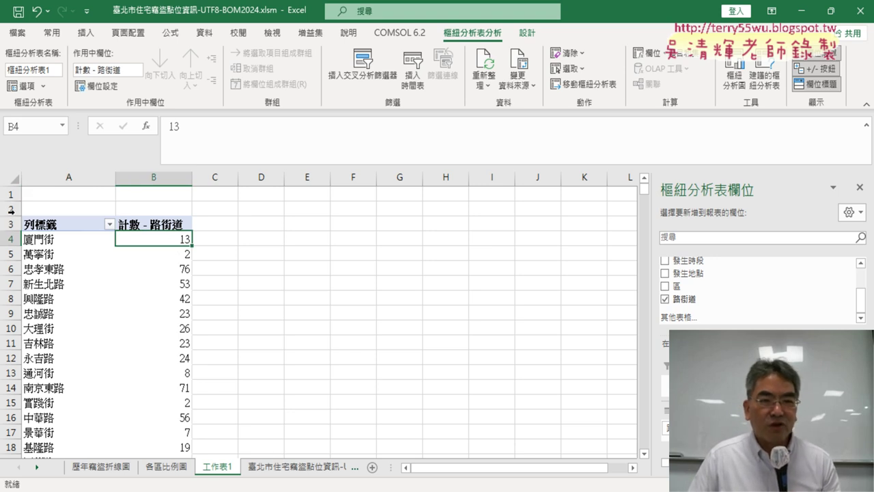
{"action": "key", "text": "ctrl+Down"}
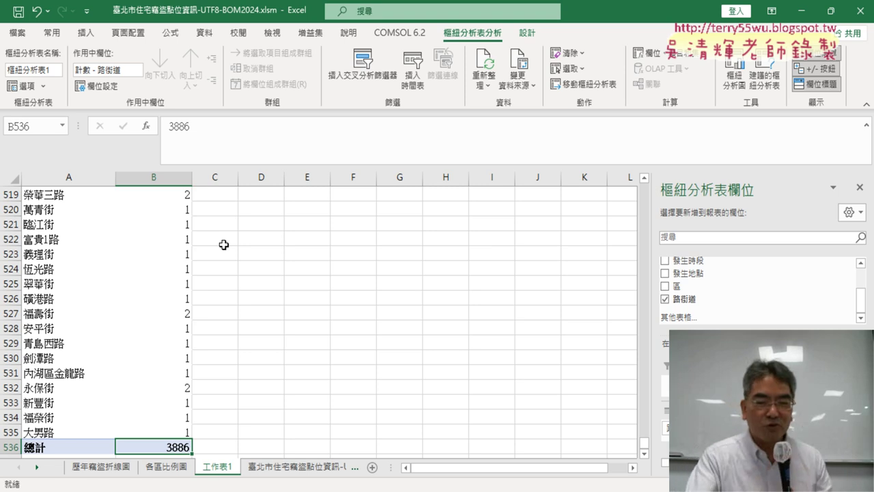
{"action": "key", "text": "ctrl+Up"}
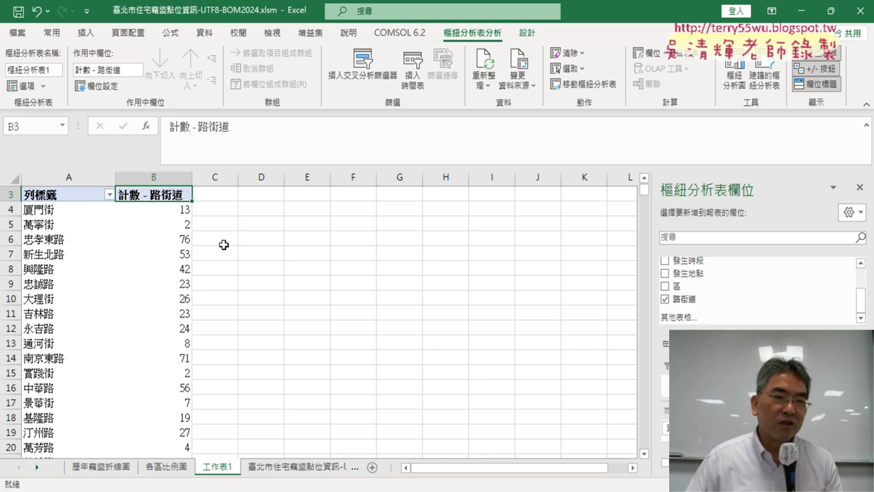
{"action": "scroll", "coordinate": [359, 245], "scroll_direction": "up", "scroll_amount": 1}
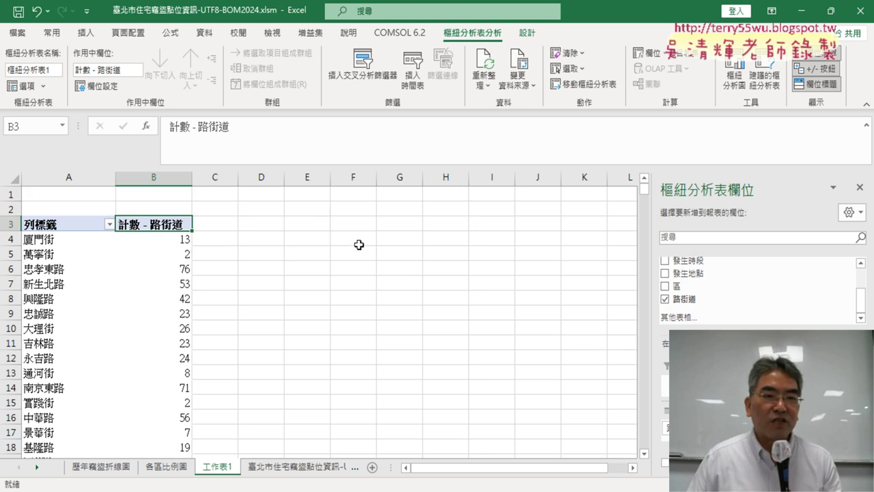
{"action": "left_click", "coordinate": [164, 242]}
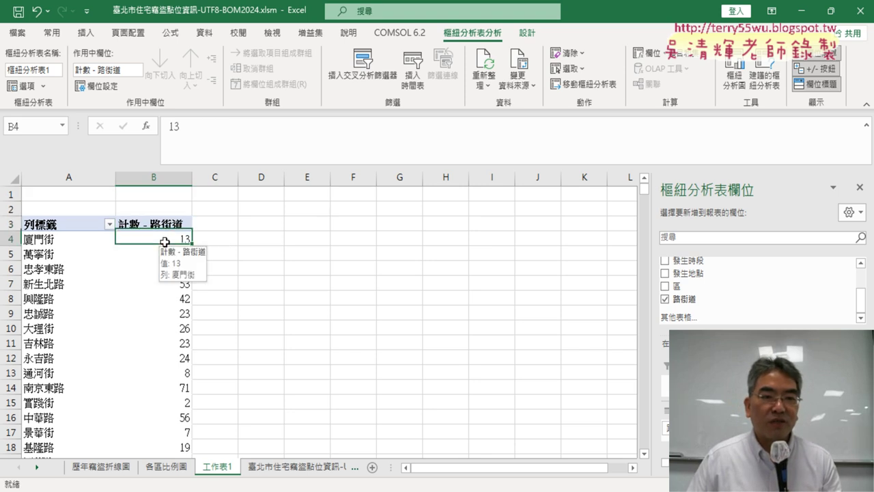
{"action": "left_click", "coordinate": [204, 33]}
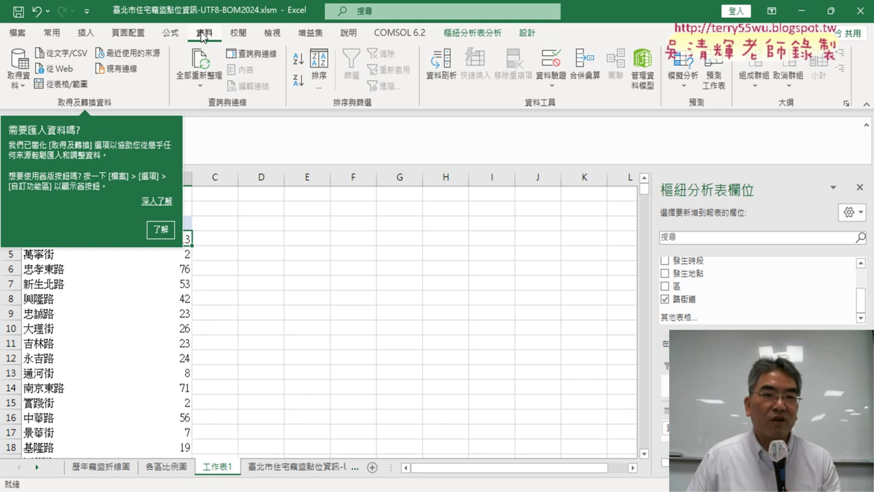
{"action": "left_click", "coordinate": [301, 88]}
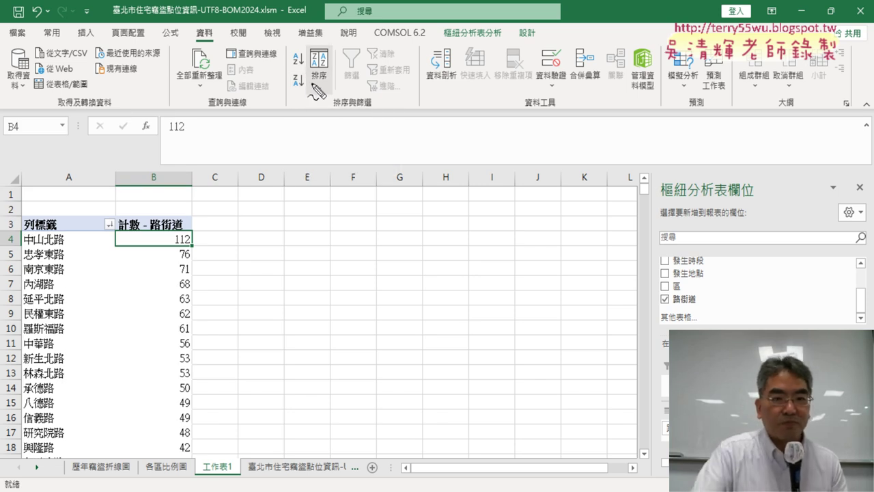
{"action": "mouse_move", "coordinate": [191, 256]}
{"action": "left_mouse_down"}
{"action": "mouse_move", "coordinate": [117, 254]}
{"action": "mouse_move", "coordinate": [193, 232]}
{"action": "left_mouse_up"}
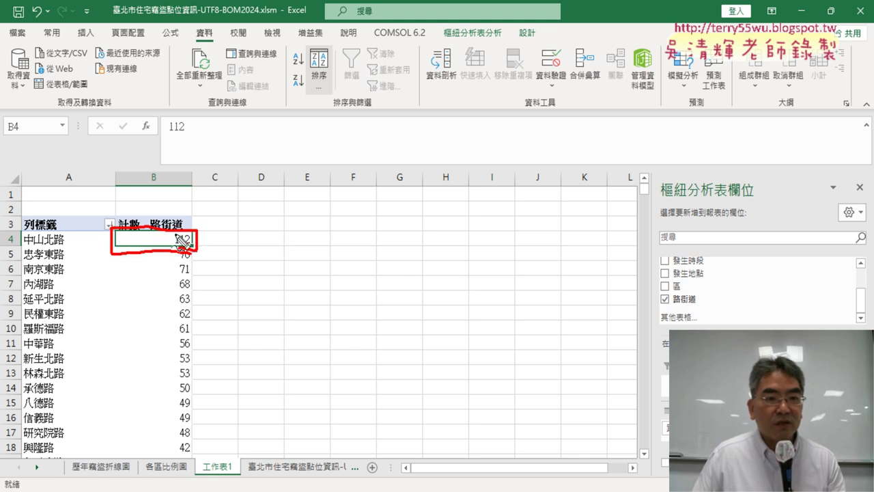
{"action": "left_click_drag", "start_coordinate": [7, 139], "coordinate": [40, 137]}
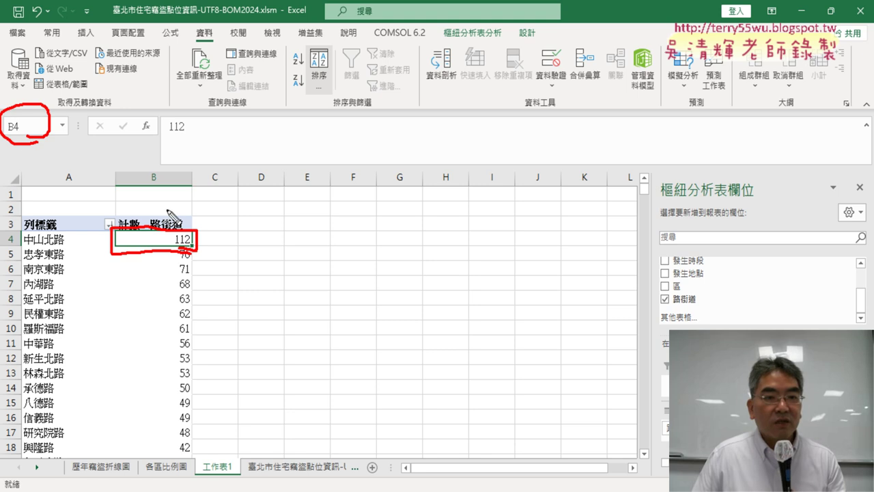
{"action": "mouse_move", "coordinate": [197, 215]}
{"action": "left_mouse_down"}
{"action": "mouse_move", "coordinate": [176, 166]}
{"action": "mouse_move", "coordinate": [194, 117]}
{"action": "mouse_move", "coordinate": [195, 65]}
{"action": "left_mouse_up"}
{"action": "left_click_drag", "start_coordinate": [232, 24], "coordinate": [205, 22]}
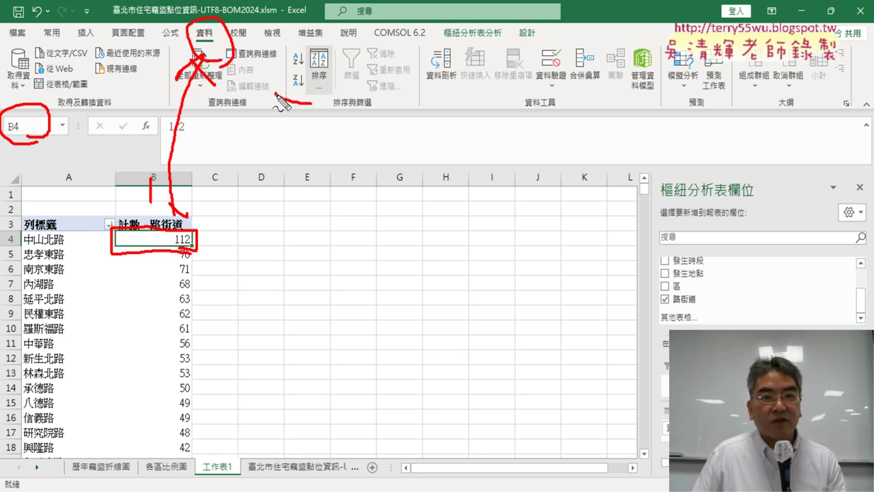
{"action": "left_click_drag", "start_coordinate": [287, 74], "coordinate": [301, 102]}
{"action": "left_click_drag", "start_coordinate": [256, 66], "coordinate": [309, 94]}
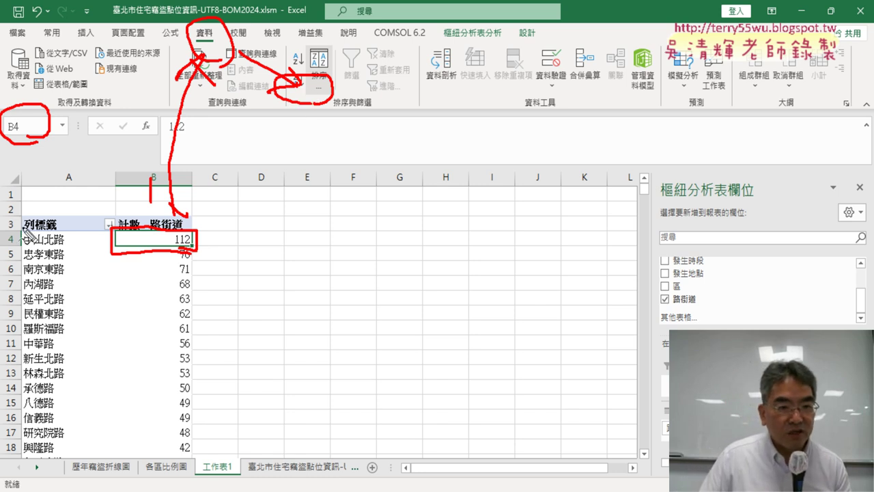
{"action": "left_click_drag", "start_coordinate": [20, 232], "coordinate": [85, 229]}
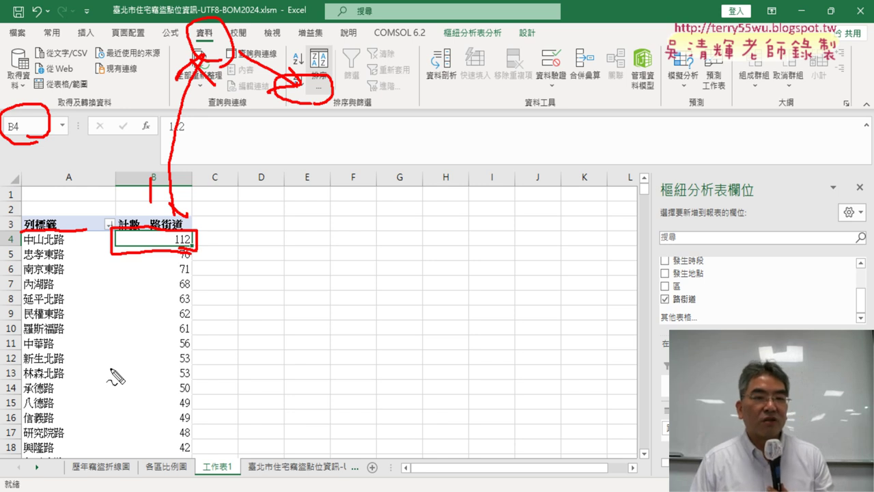
{"action": "key", "text": "Escape"}
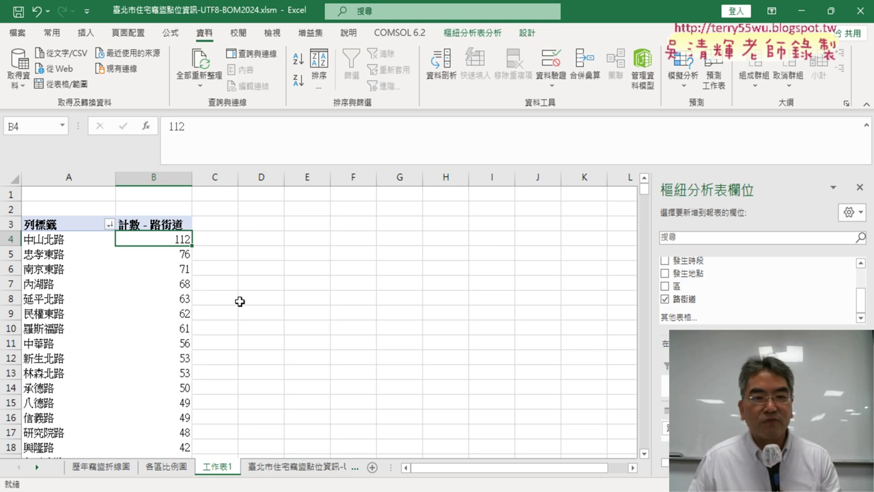
{"action": "left_click", "coordinate": [110, 225]}
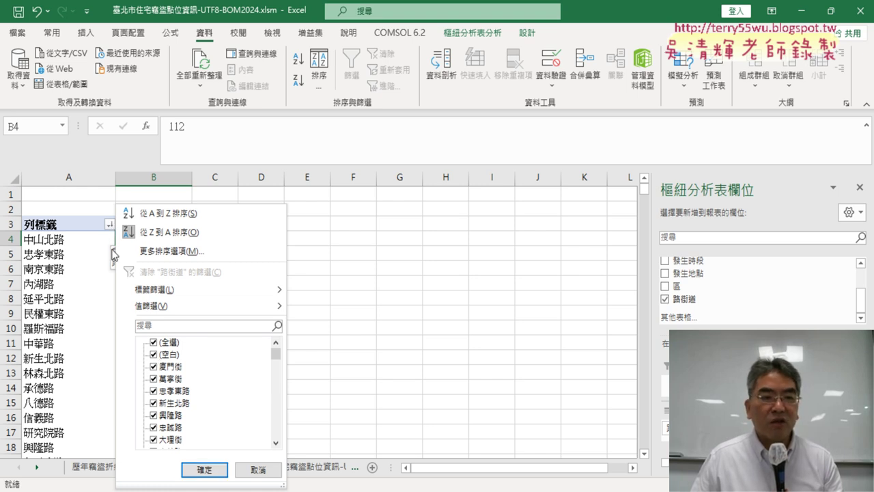
{"action": "mouse_move", "coordinate": [198, 306]}
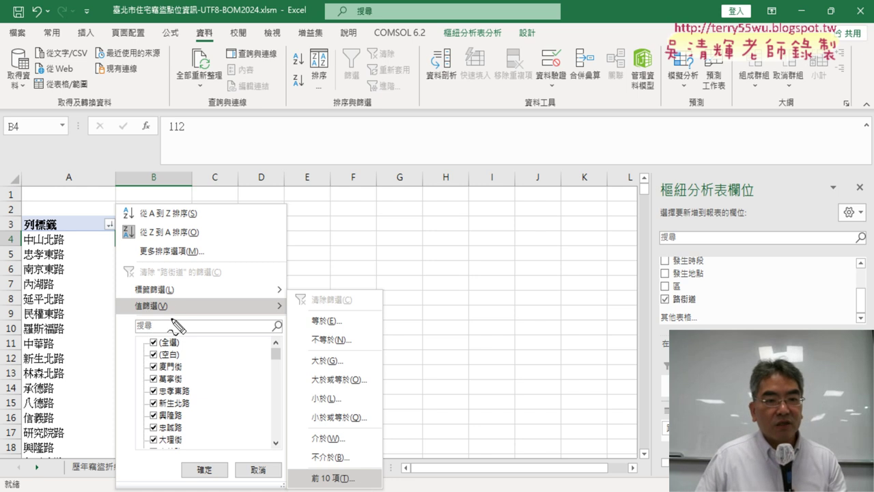
{"action": "left_click_drag", "start_coordinate": [179, 295], "coordinate": [183, 311]}
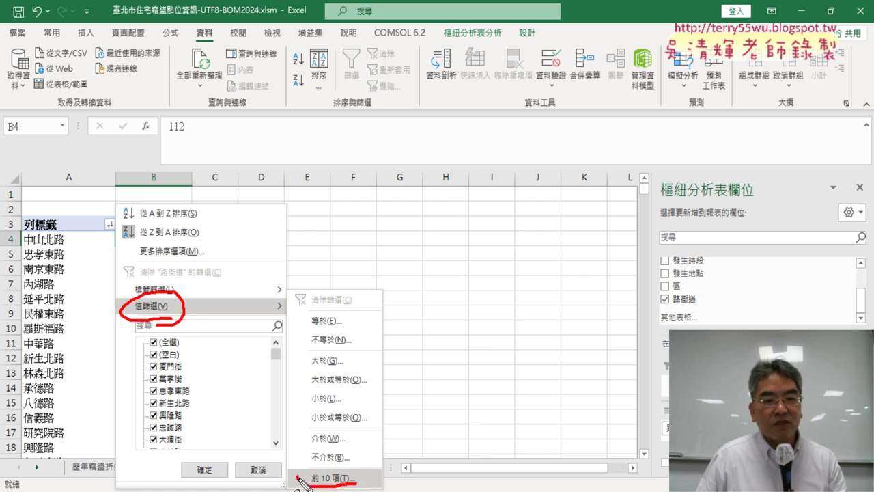
{"action": "left_click_drag", "start_coordinate": [299, 481], "coordinate": [301, 471]}
{"action": "left_click_drag", "start_coordinate": [96, 236], "coordinate": [122, 231]}
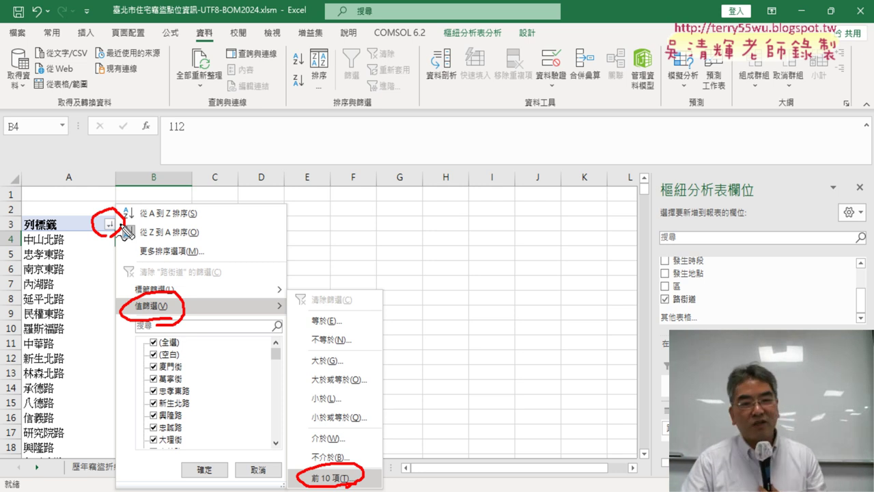
Apply a Top 10 Items value filter to the street row labels, totalling 675.
{"action": "key", "text": "Escape"}
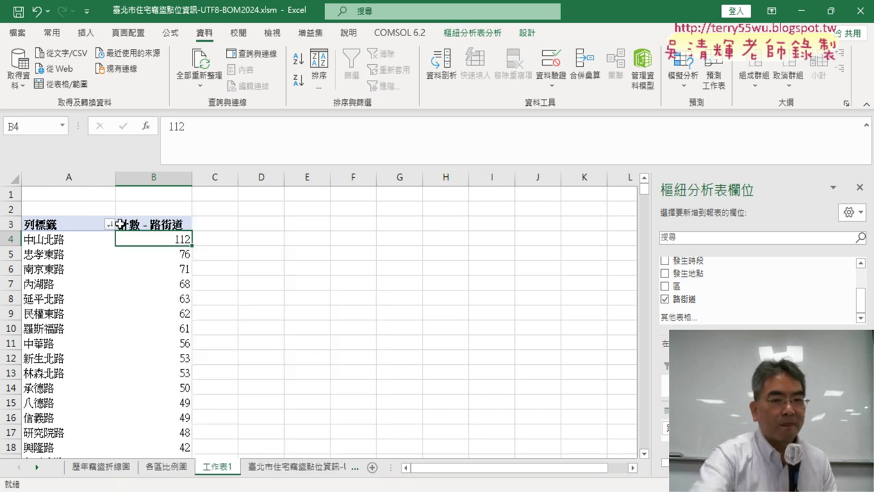
{"action": "left_click", "coordinate": [109, 225]}
{"action": "mouse_move", "coordinate": [151, 305]}
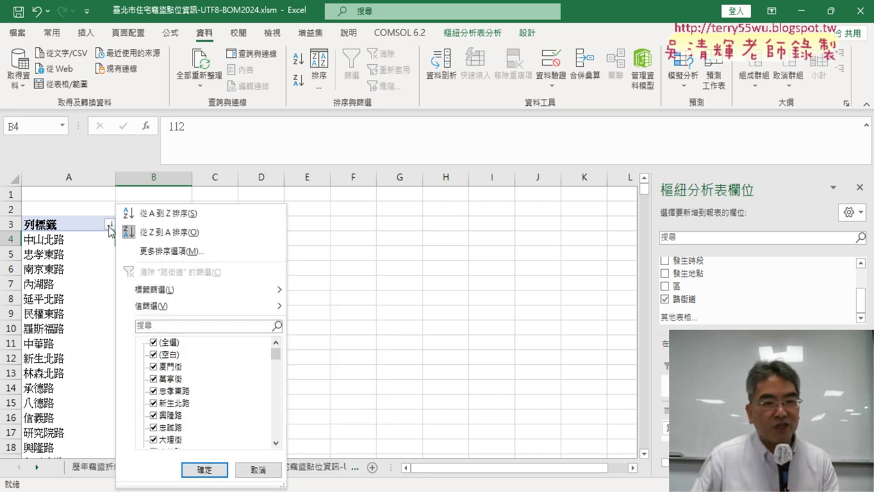
{"action": "left_click", "coordinate": [329, 478]}
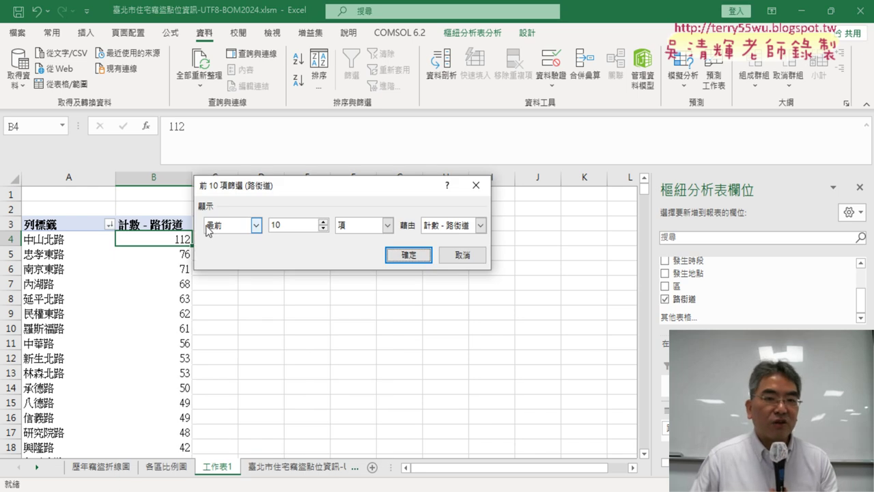
{"action": "double_click", "coordinate": [304, 226]}
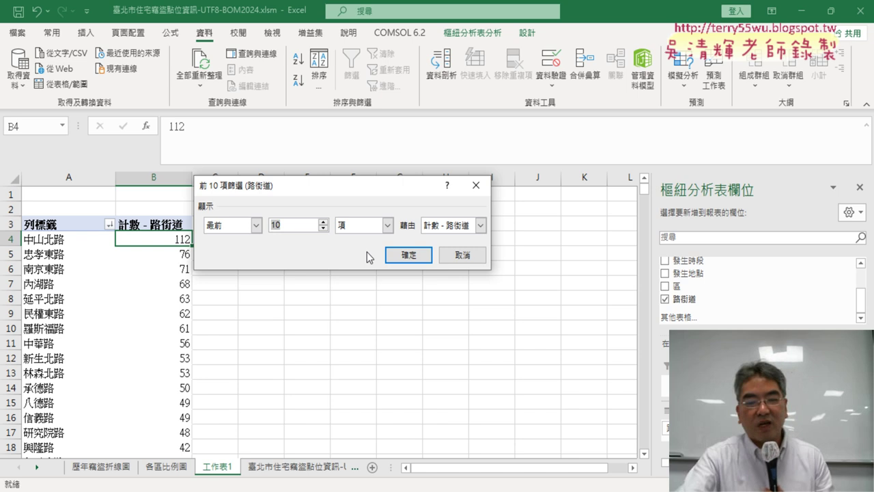
{"action": "left_click", "coordinate": [420, 254]}
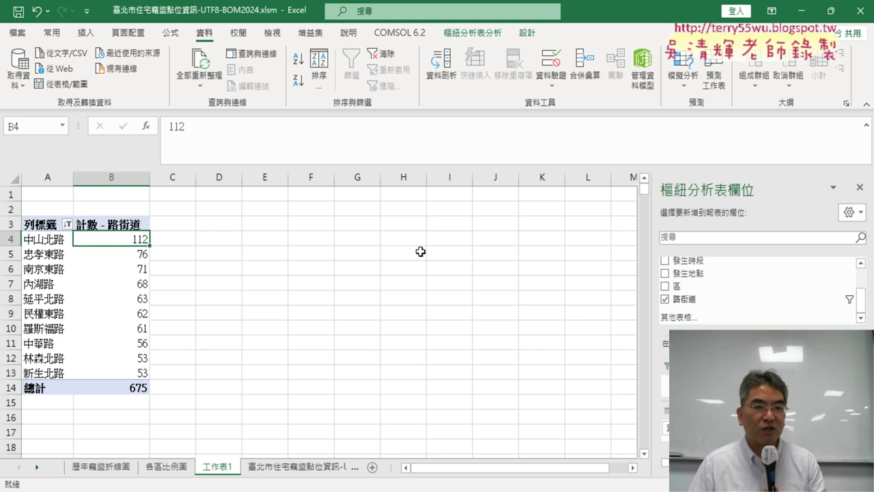
Check the top-10 values like 中山北路, 忠孝東路 76 and 延平北路 63, then show PivotTable Analyze.
{"action": "left_click", "coordinate": [136, 256]}
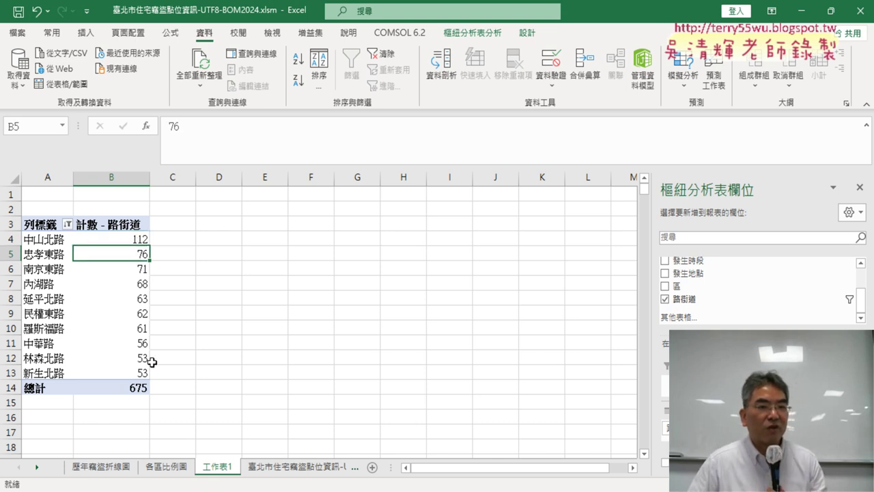
{"action": "left_click", "coordinate": [108, 374]}
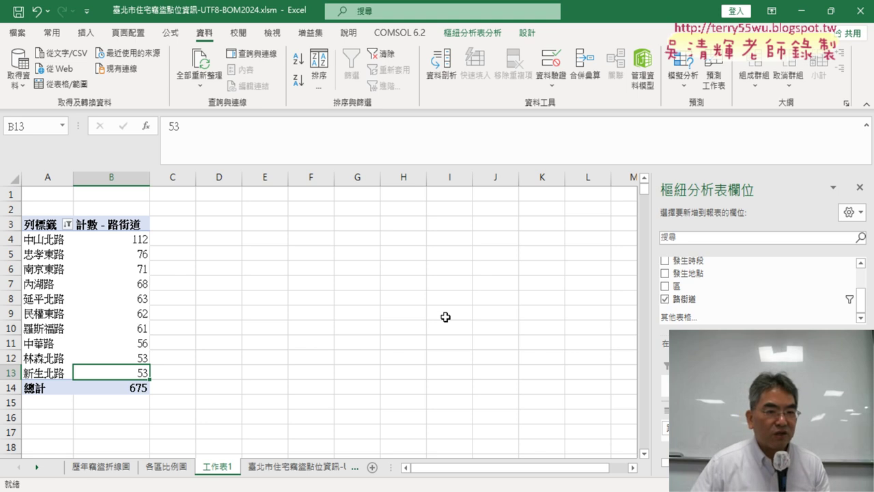
{"action": "left_click", "coordinate": [44, 240]}
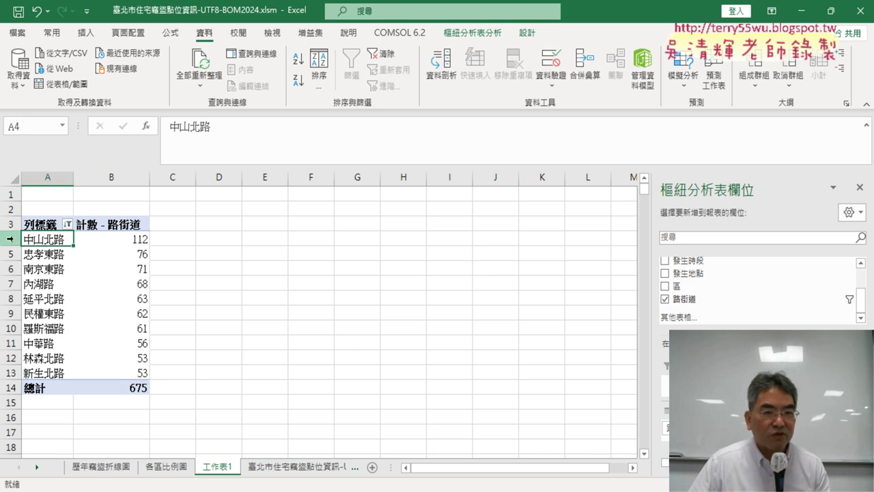
{"action": "left_click", "coordinate": [10, 239]}
{"action": "left_click", "coordinate": [13, 358]}
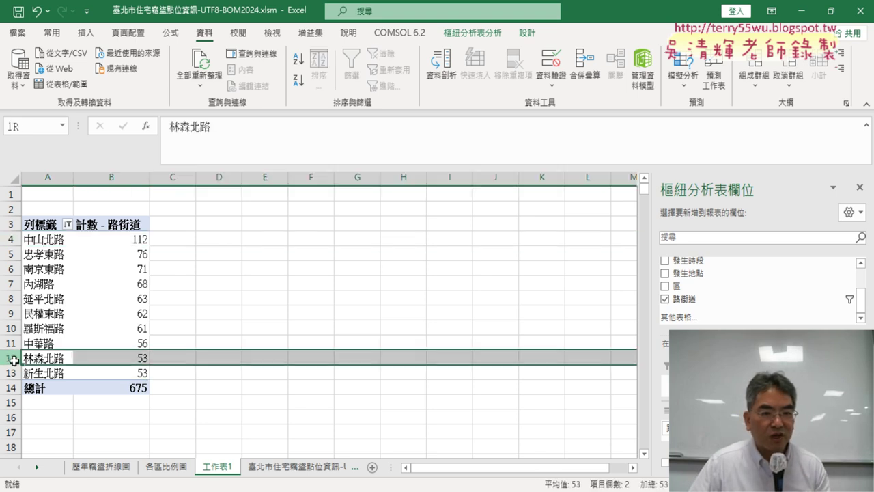
{"action": "left_click_drag", "start_coordinate": [13, 358], "coordinate": [13, 373]}
{"action": "left_click", "coordinate": [61, 359]}
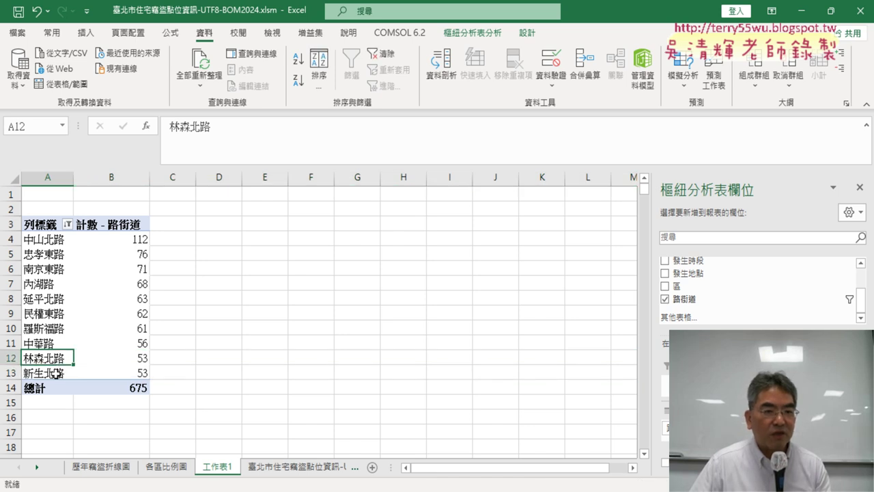
{"action": "left_click", "coordinate": [56, 373]}
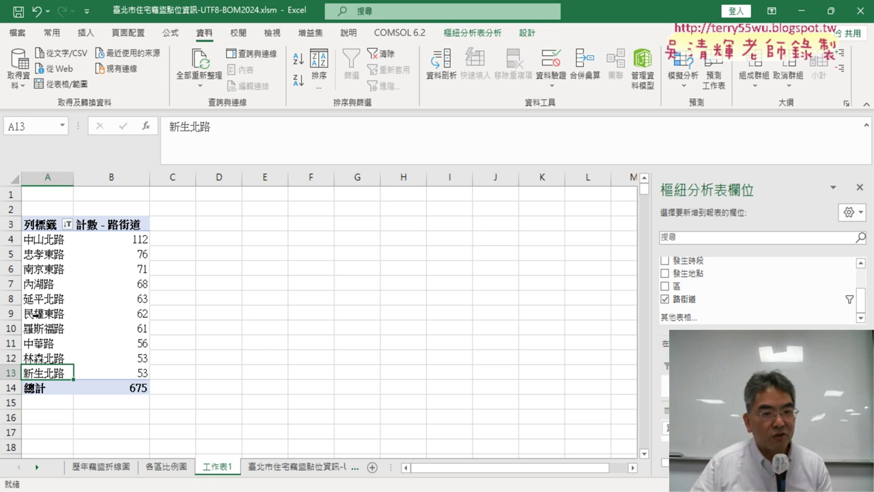
{"action": "left_click", "coordinate": [35, 314]}
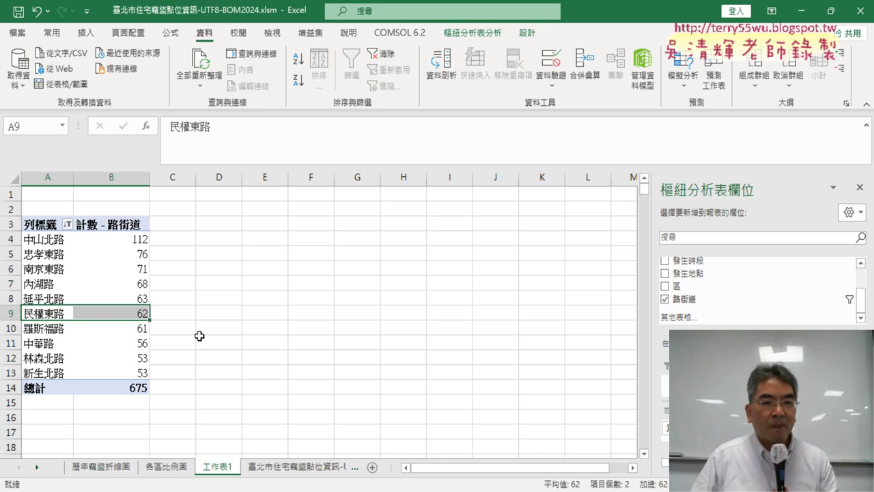
{"action": "left_click", "coordinate": [120, 301]}
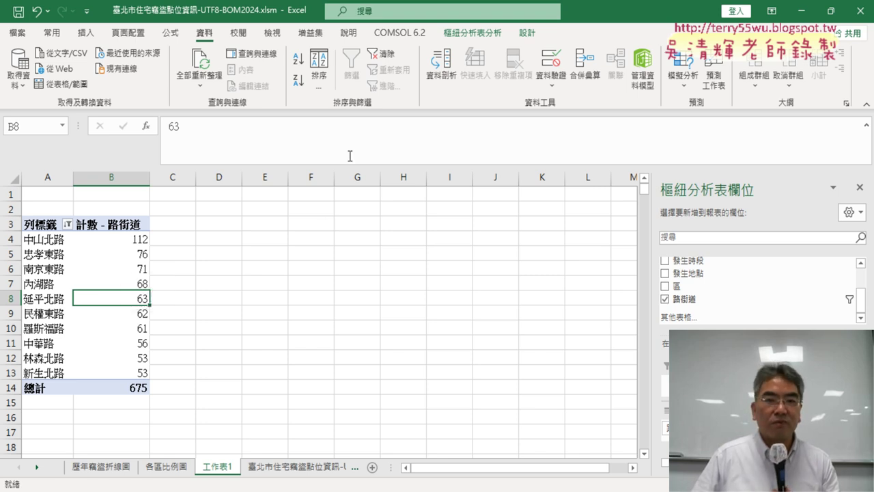
{"action": "left_click", "coordinate": [485, 34]}
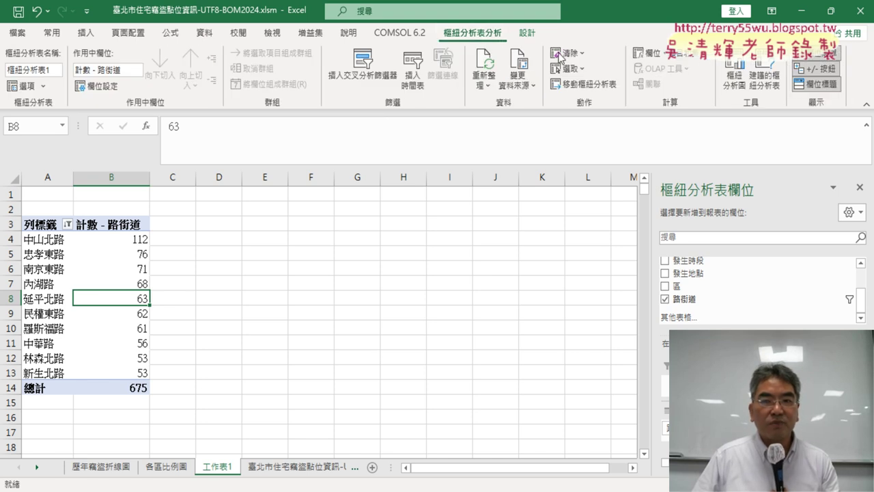
{"action": "left_click", "coordinate": [736, 80]}
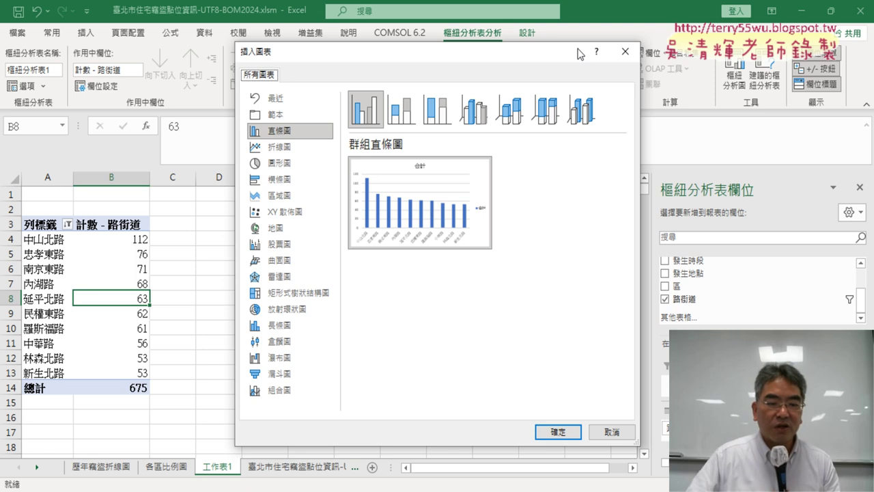
{"action": "key", "text": "ctrl+2"}
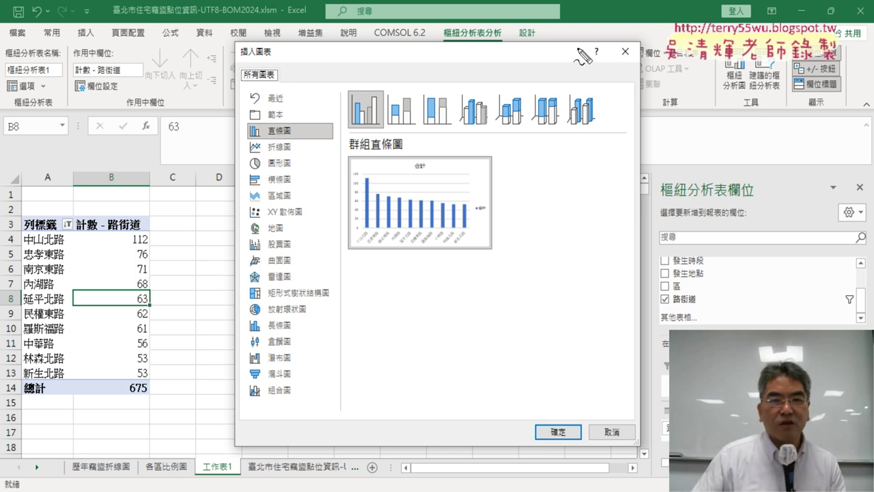
{"action": "left_click_drag", "start_coordinate": [448, 33], "coordinate": [502, 45]}
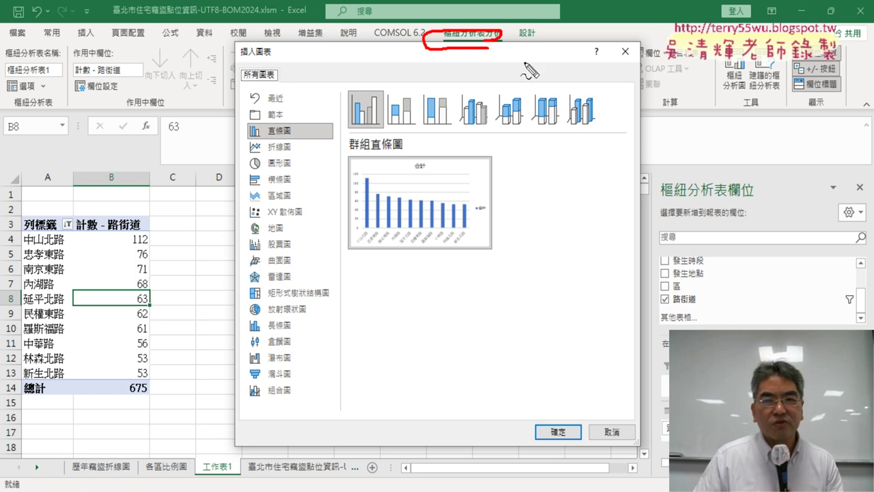
{"action": "mouse_move", "coordinate": [703, 65]}
{"action": "left_mouse_down"}
{"action": "mouse_move", "coordinate": [723, 101]}
{"action": "mouse_move", "coordinate": [758, 61]}
{"action": "left_mouse_up"}
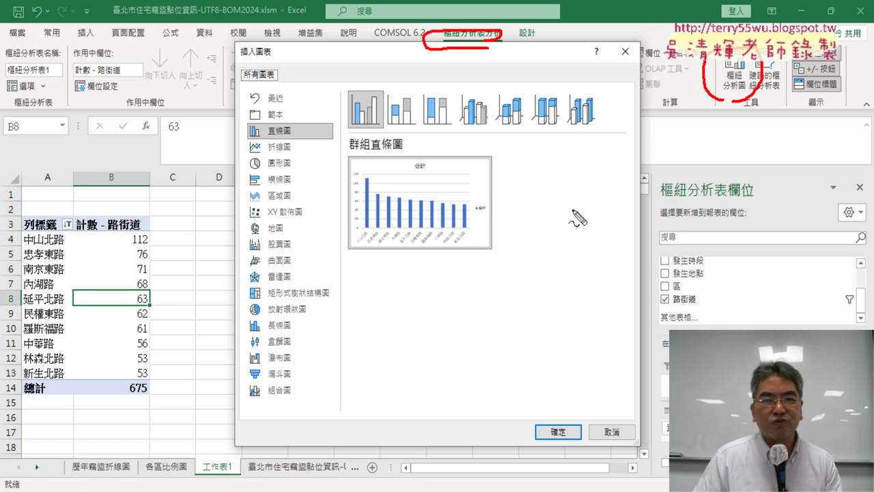
{"action": "mouse_move", "coordinate": [519, 202]}
{"action": "left_mouse_down"}
{"action": "mouse_move", "coordinate": [695, 109]}
{"action": "mouse_move", "coordinate": [700, 125]}
{"action": "left_mouse_up"}
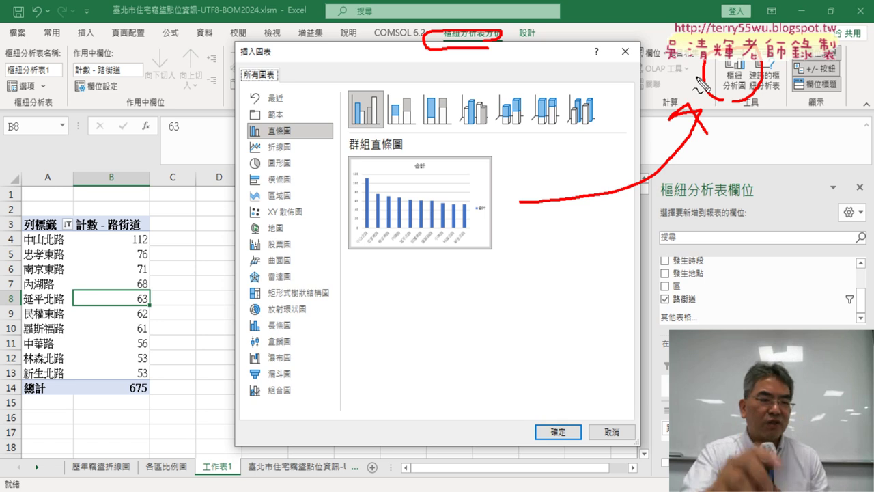
{"action": "key", "text": "Escape"}
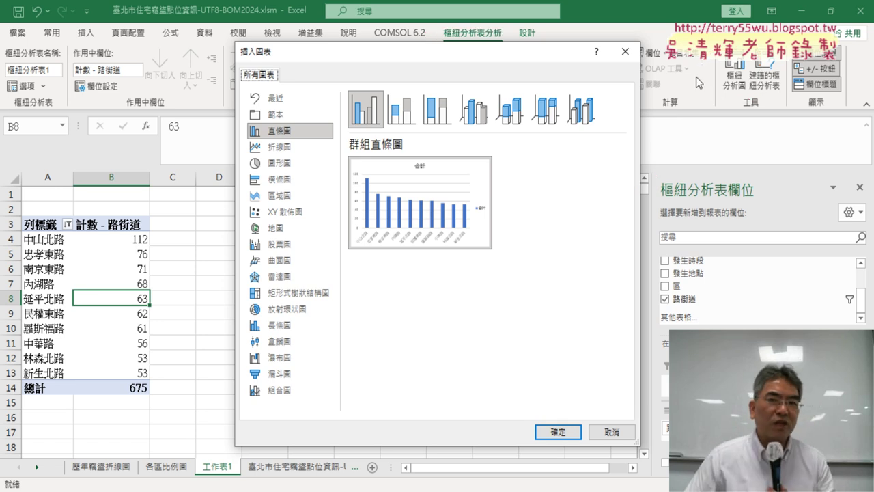
{"action": "left_click", "coordinate": [625, 432]}
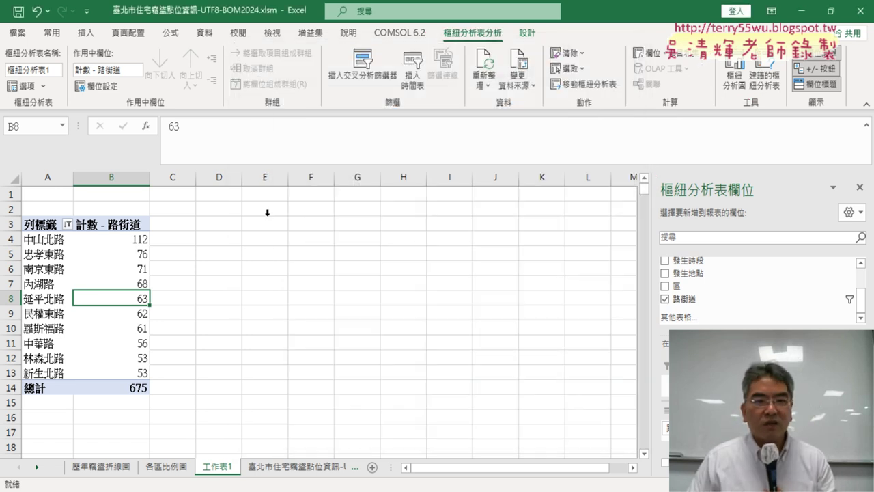
Preview the column and line chart types on Insert, ending at the column chart list.
{"action": "left_click", "coordinate": [87, 34]}
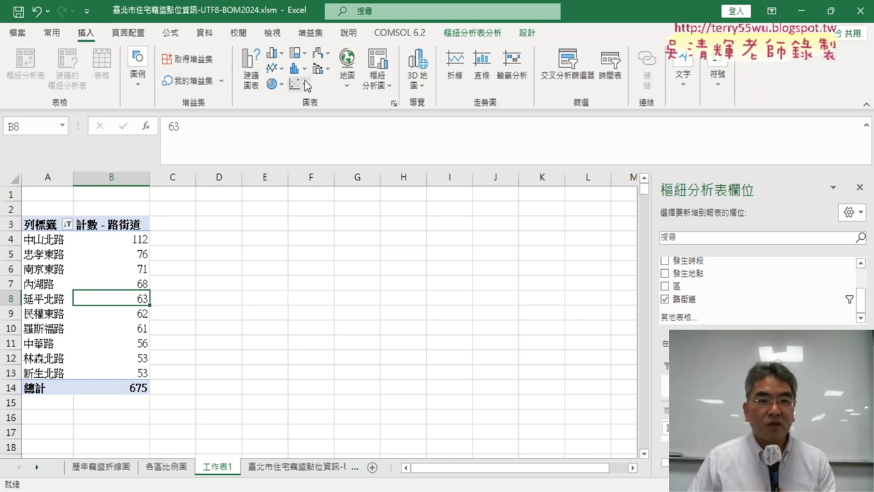
{"action": "left_click", "coordinate": [272, 58]}
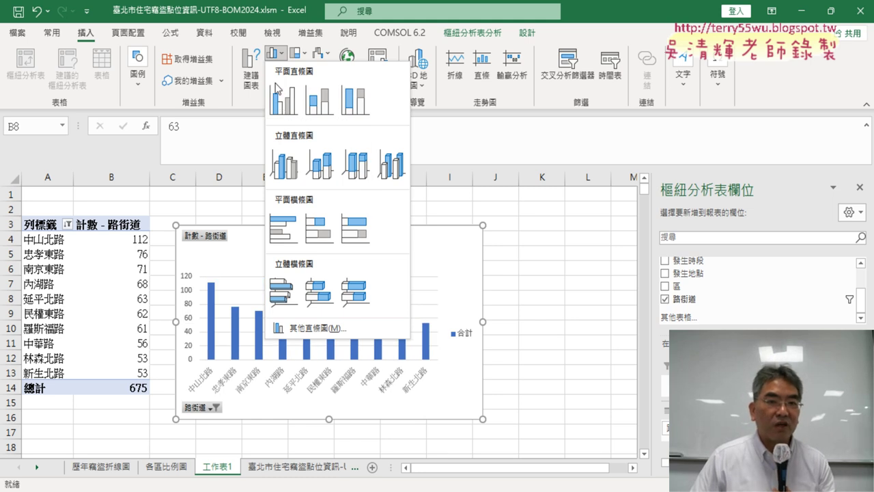
{"action": "left_click", "coordinate": [260, 8]}
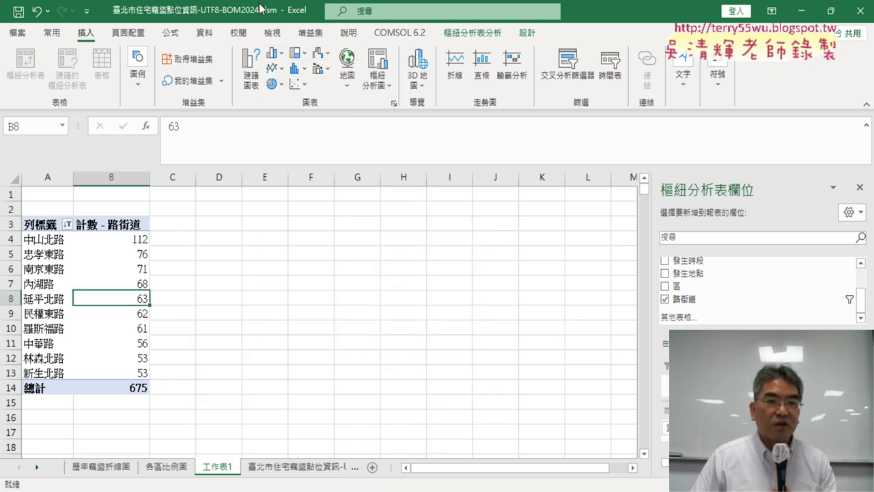
{"action": "left_click", "coordinate": [273, 69]}
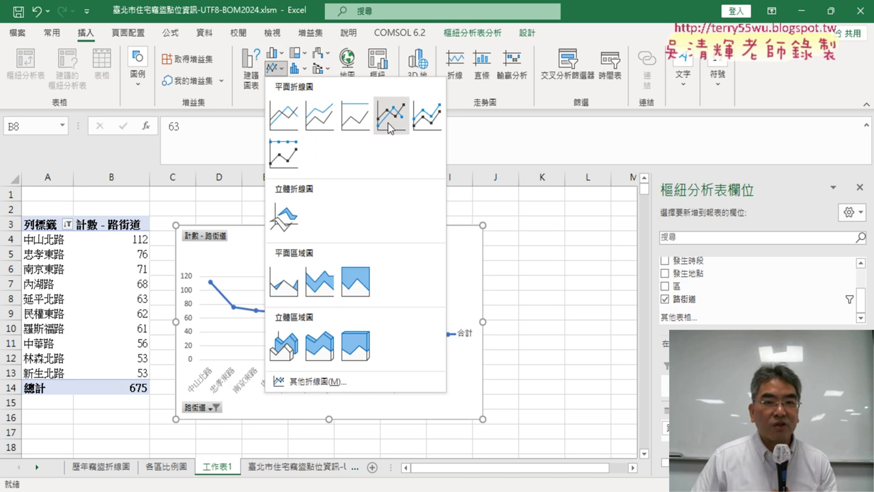
{"action": "left_click", "coordinate": [203, 9]}
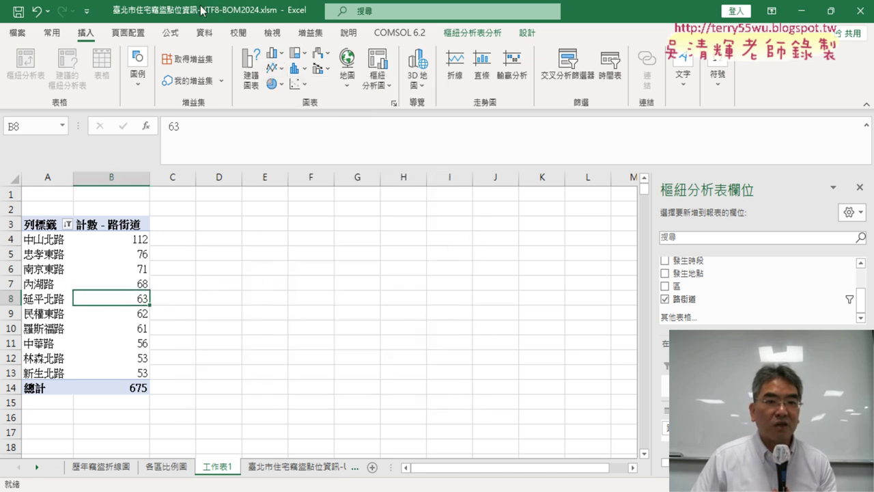
{"action": "left_click", "coordinate": [454, 34]}
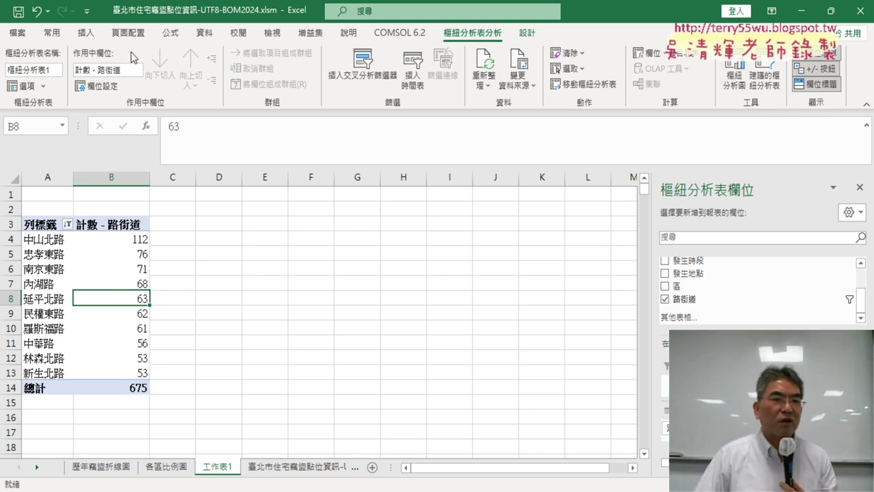
{"action": "left_click", "coordinate": [87, 34]}
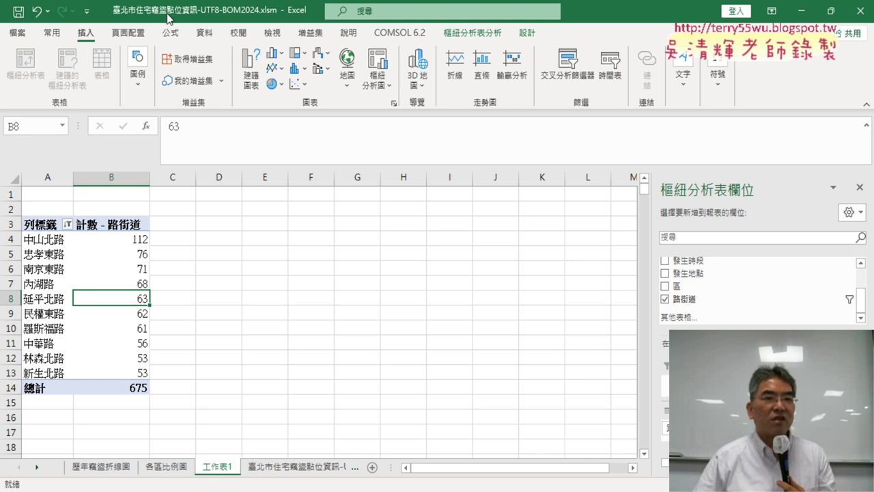
{"action": "left_click", "coordinate": [282, 54]}
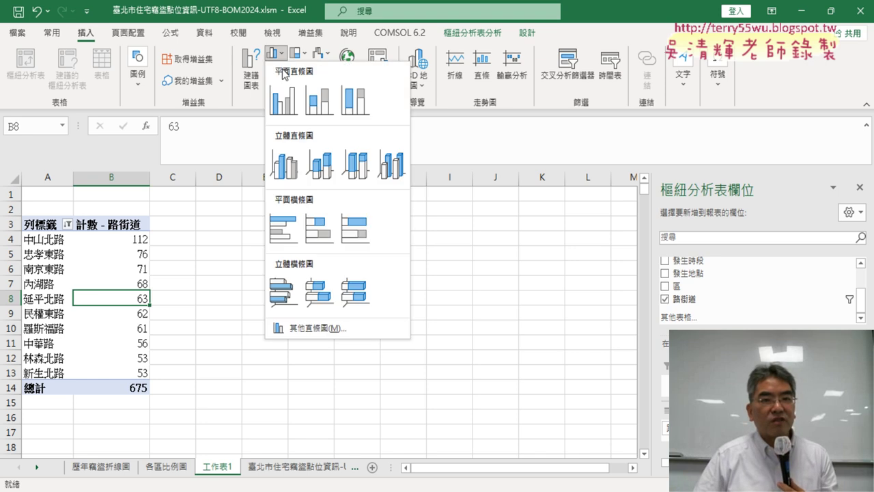
Insert the clustered column chart, move and enlarge it across columns D–M, and narrow column C.
{"action": "left_click", "coordinate": [283, 104]}
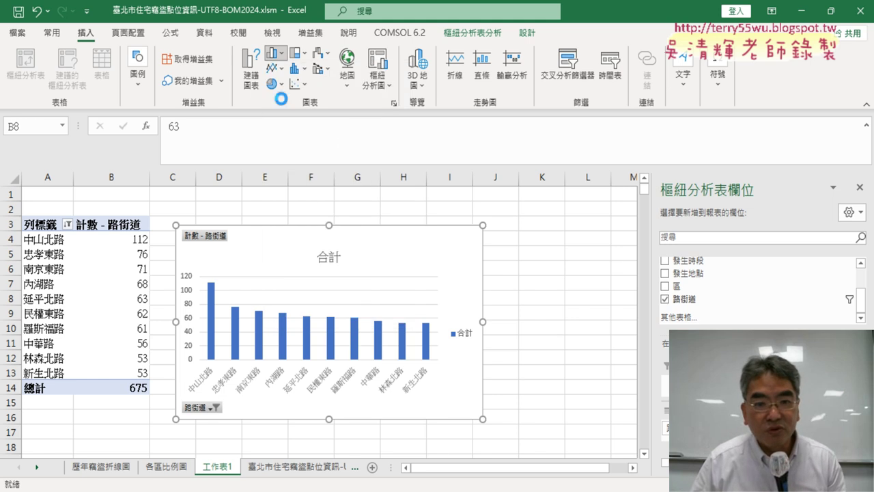
{"action": "left_click_drag", "start_coordinate": [404, 253], "coordinate": [427, 229]}
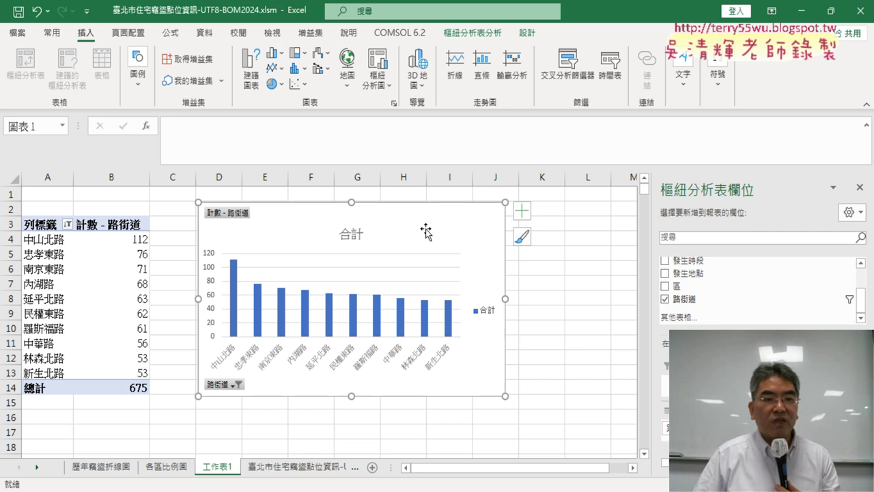
{"action": "double_click", "coordinate": [633, 468]}
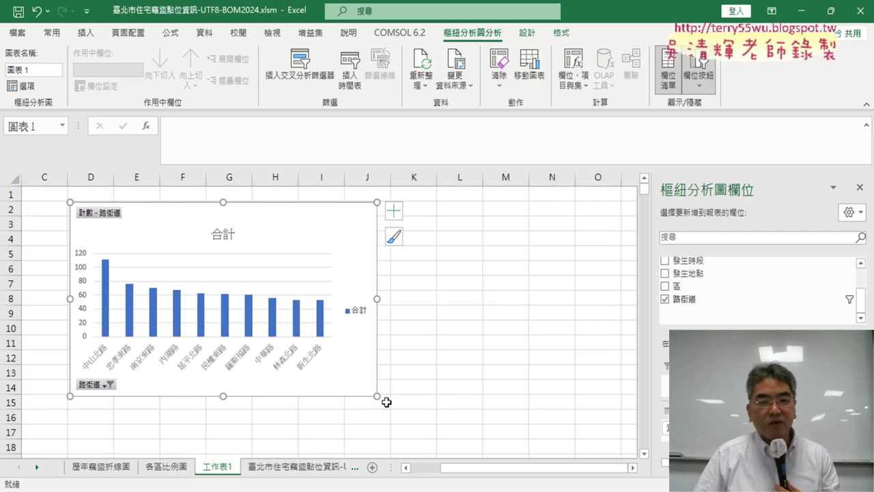
{"action": "mouse_move", "coordinate": [377, 396]}
{"action": "left_mouse_down"}
{"action": "mouse_move", "coordinate": [529, 436]}
{"action": "mouse_move", "coordinate": [530, 447]}
{"action": "mouse_move", "coordinate": [476, 476]}
{"action": "left_mouse_up"}
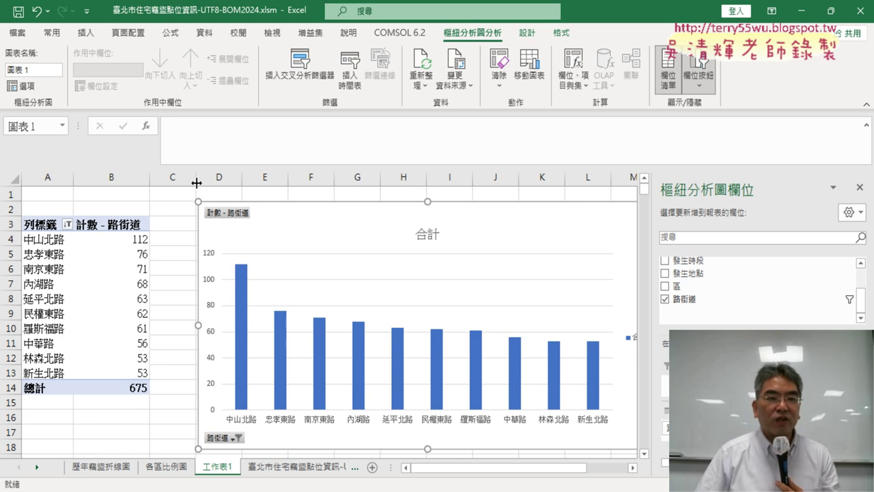
{"action": "left_click_drag", "start_coordinate": [196, 183], "coordinate": [168, 183]}
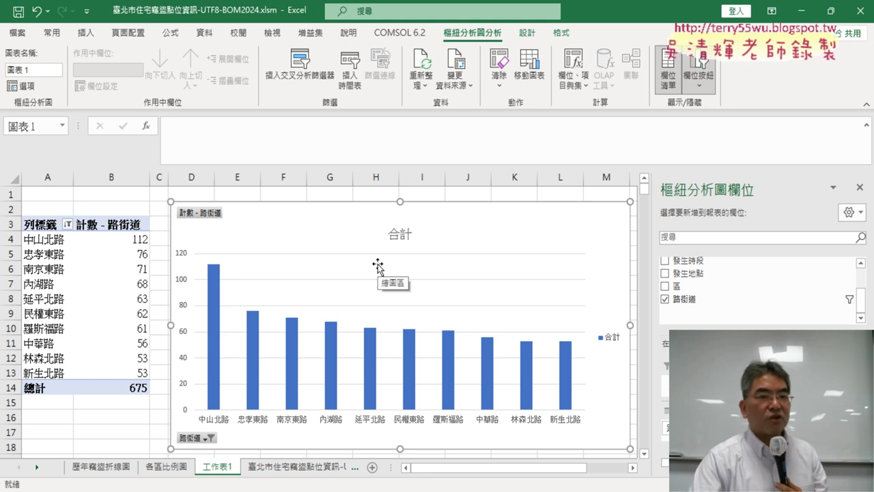
Replace the chart title 合計 with 路街道前十名直條圖.
{"action": "left_click", "coordinate": [402, 236]}
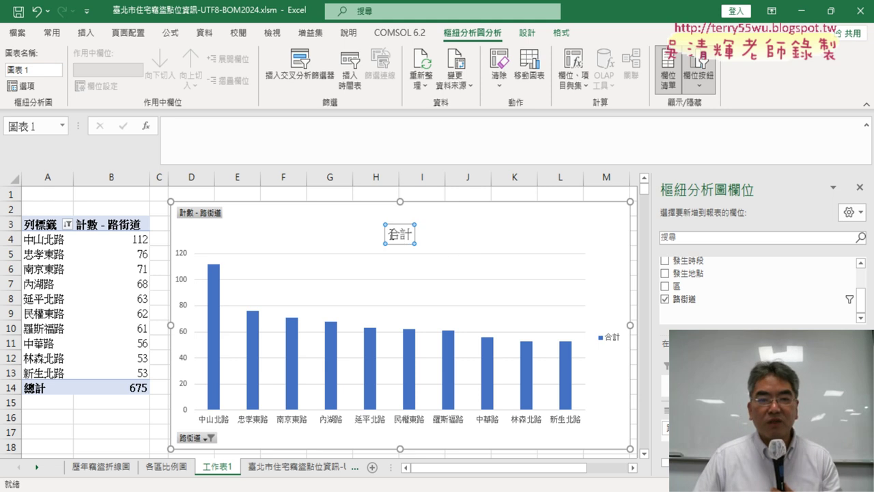
{"action": "double_click", "coordinate": [394, 235]}
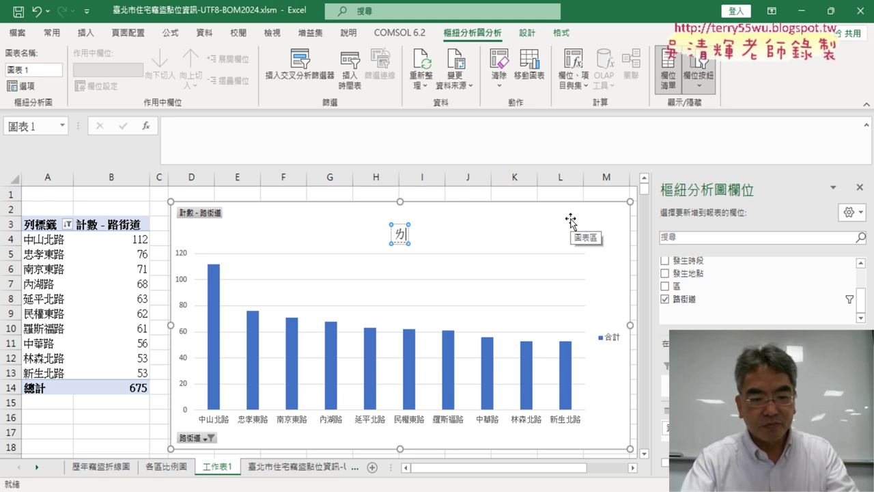
{"action": "type", "text": "路街"}
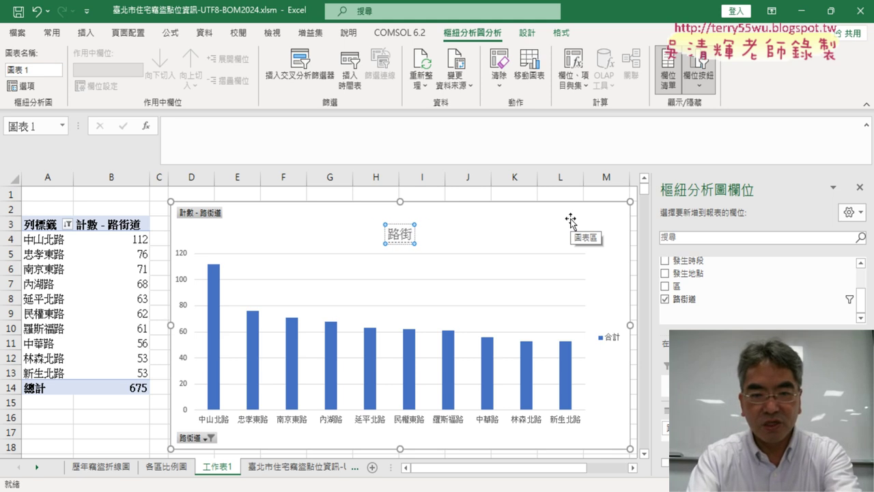
{"action": "type", "text": "道前"}
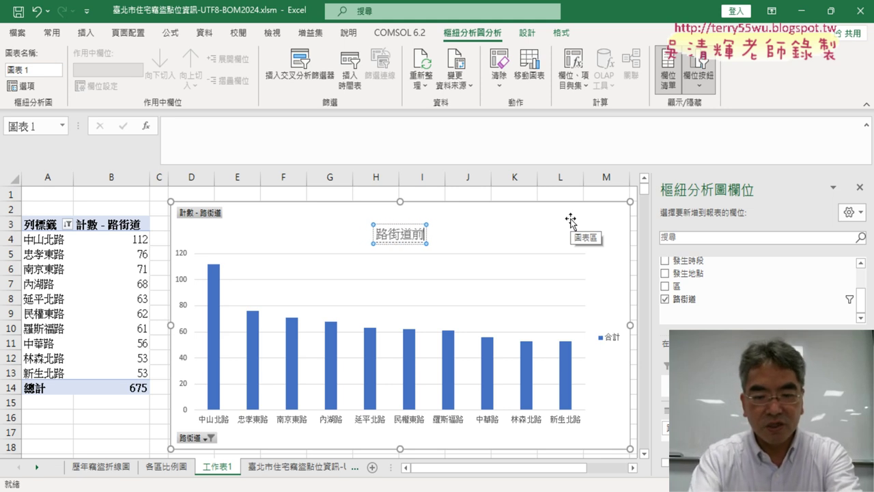
{"action": "type", "text": "十名"}
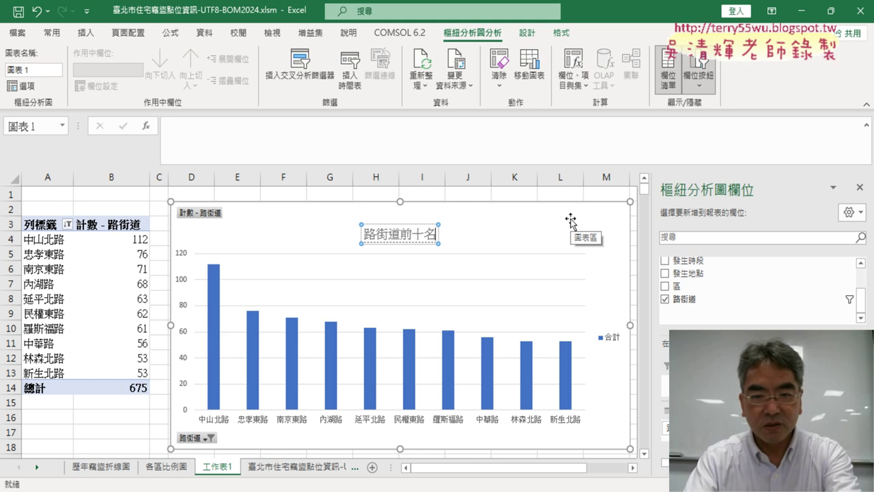
{"action": "type", "text": "直條"}
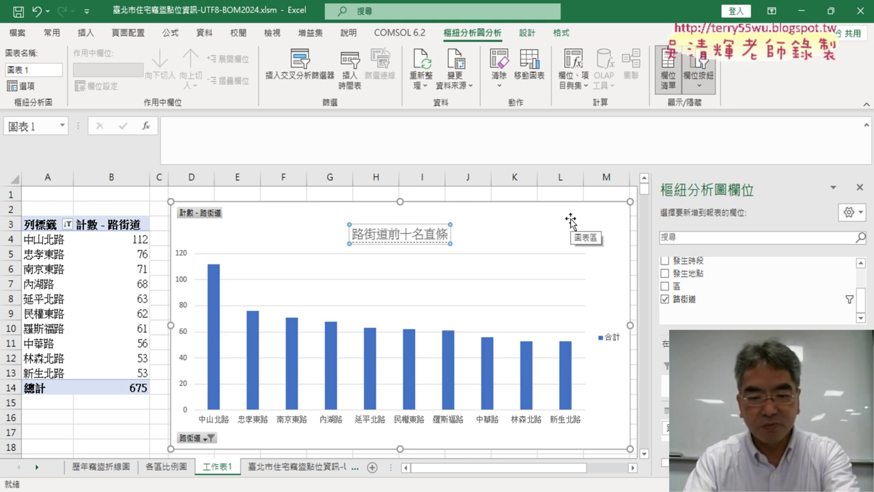
{"action": "type", "text": "圖"}
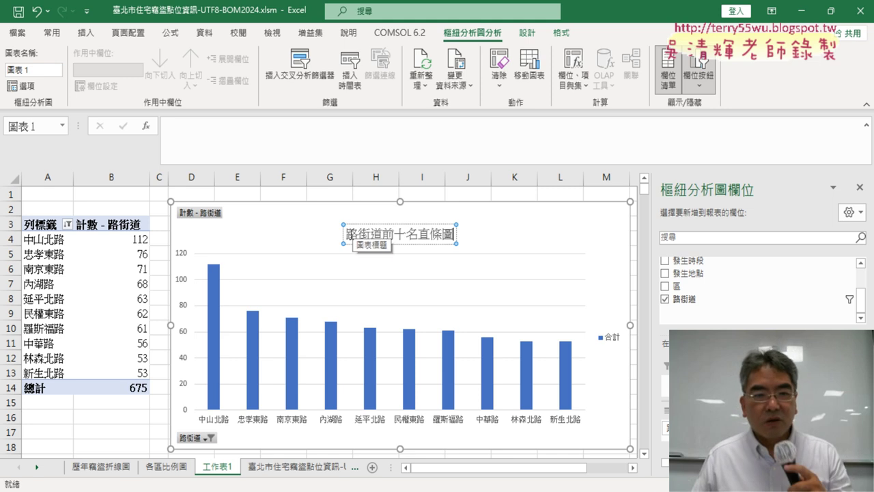
{"action": "left_click_drag", "start_coordinate": [349, 235], "coordinate": [459, 237]}
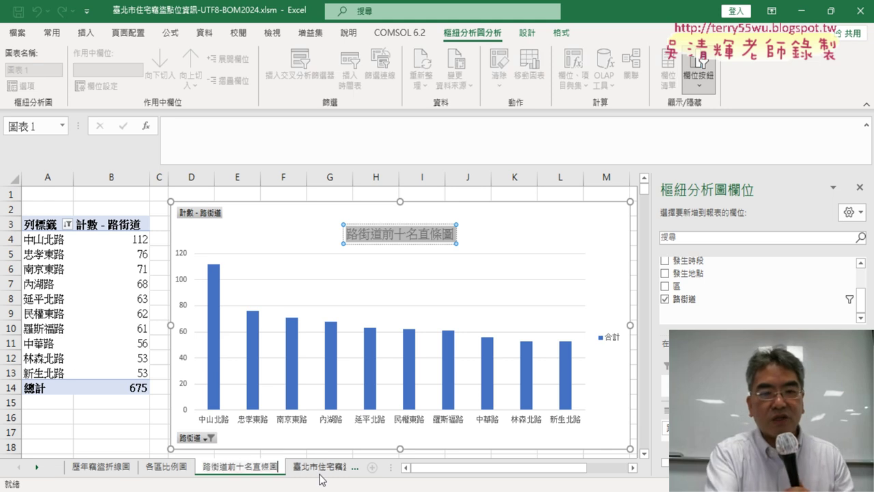
Retype the title 路街道前十名直條圖, rearrange the chart, and give the title a red font.
{"action": "type", "text": "路街道前十名直條圖"}
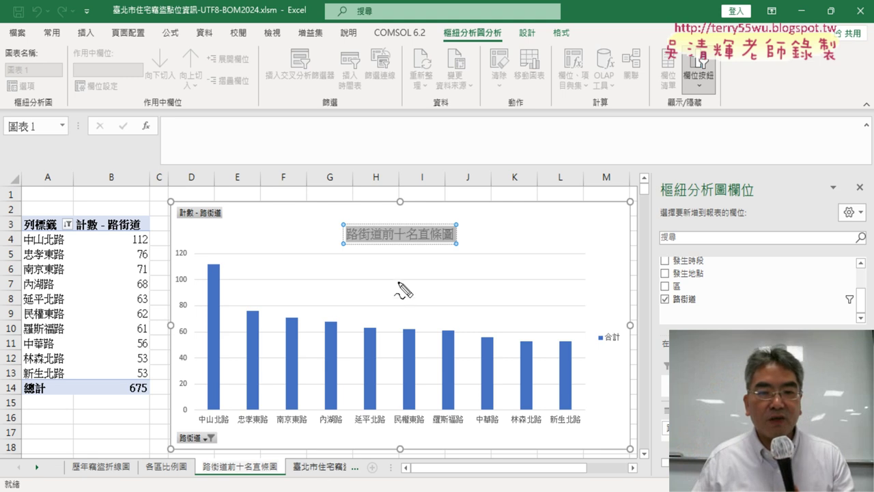
{"action": "mouse_move", "coordinate": [437, 254]}
{"action": "left_mouse_down"}
{"action": "mouse_move", "coordinate": [250, 448]}
{"action": "mouse_move", "coordinate": [270, 482]}
{"action": "left_mouse_up"}
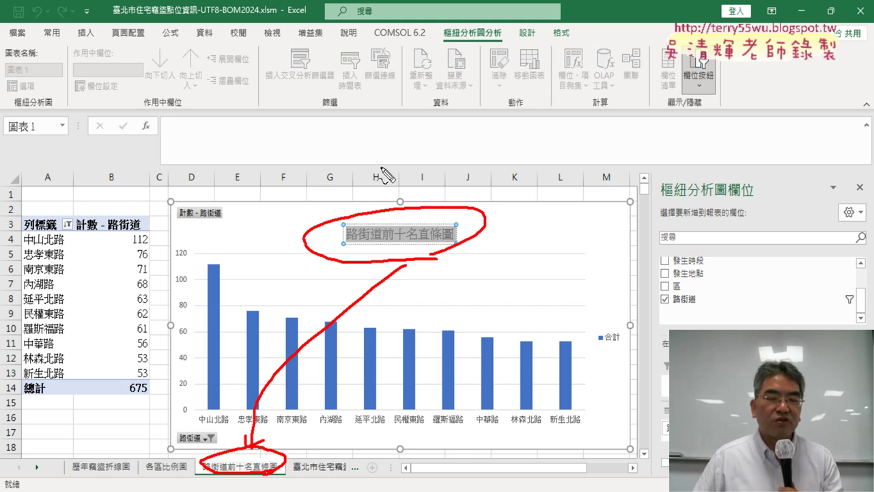
{"action": "mouse_move", "coordinate": [377, 142]}
{"action": "left_mouse_down"}
{"action": "mouse_move", "coordinate": [382, 230]}
{"action": "mouse_move", "coordinate": [403, 198]}
{"action": "left_mouse_up"}
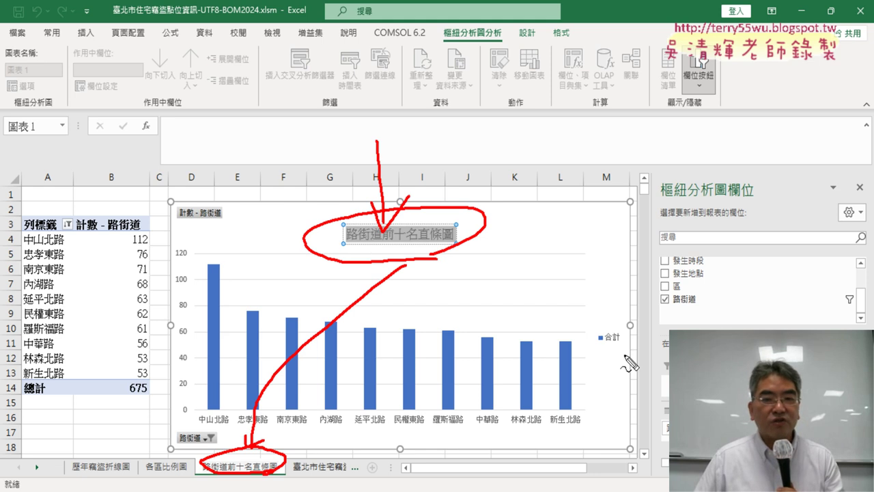
{"action": "mouse_move", "coordinate": [628, 362]}
{"action": "left_mouse_down"}
{"action": "mouse_move", "coordinate": [593, 347]}
{"action": "mouse_move", "coordinate": [631, 362]}
{"action": "left_mouse_up"}
{"action": "left_click_drag", "start_coordinate": [622, 303], "coordinate": [589, 358]}
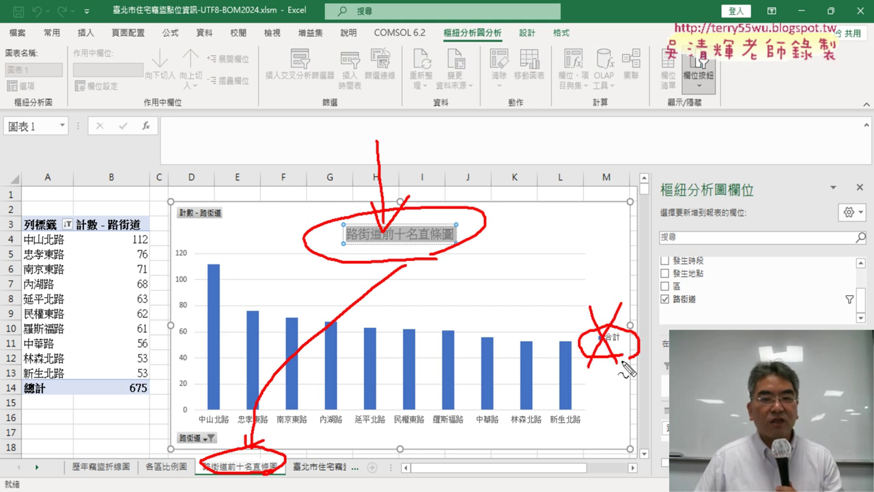
{"action": "key", "text": "Escape"}
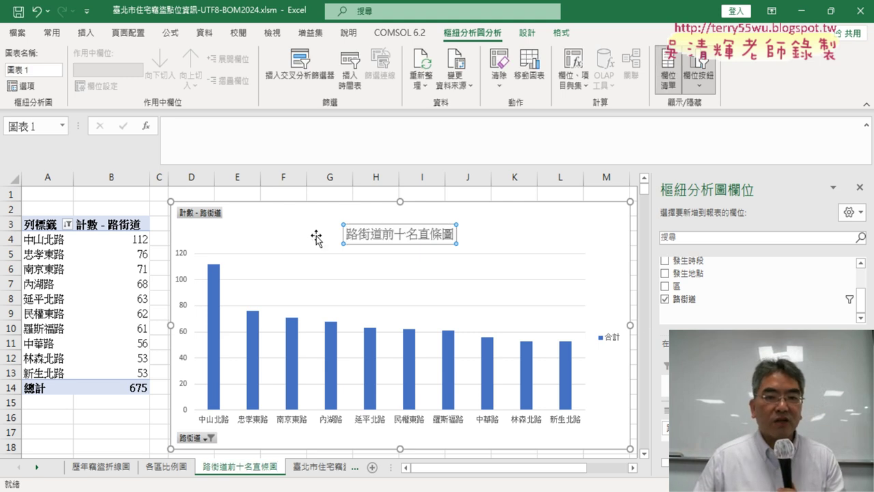
{"action": "left_click", "coordinate": [53, 33]}
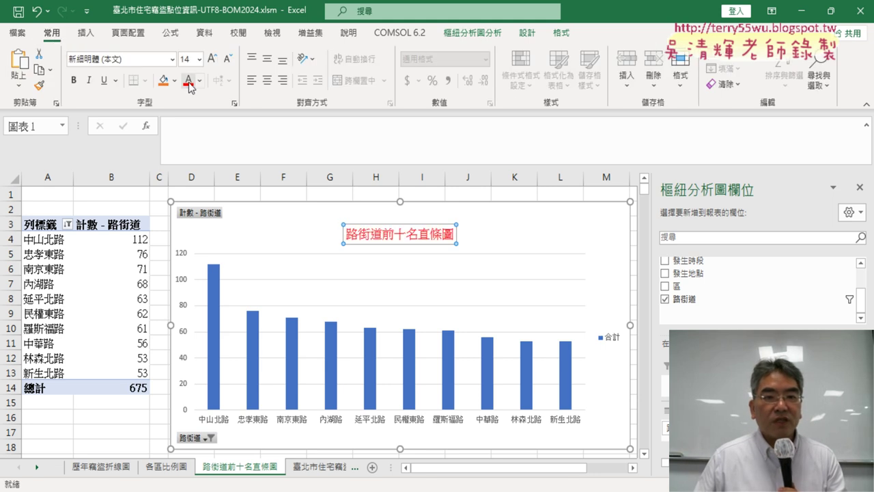
Make the chart title bold at size 18 and scroll right to show the whole chart.
{"action": "left_click", "coordinate": [74, 80]}
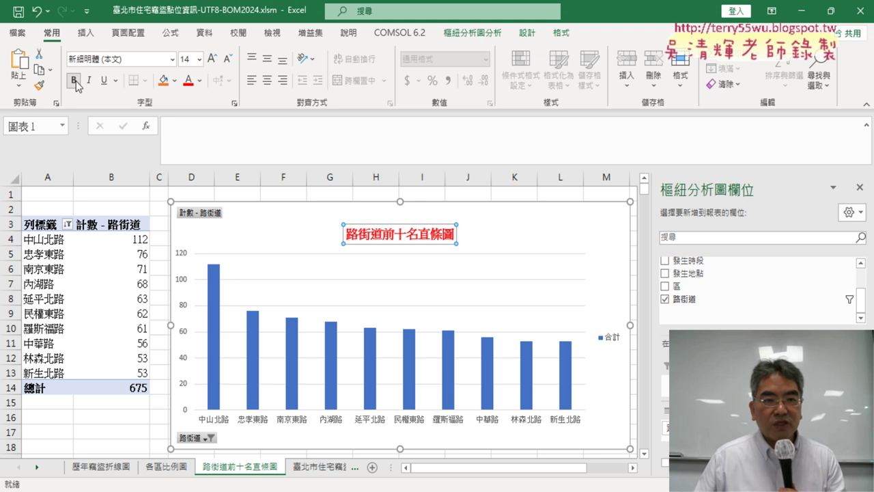
{"action": "left_click", "coordinate": [199, 59]}
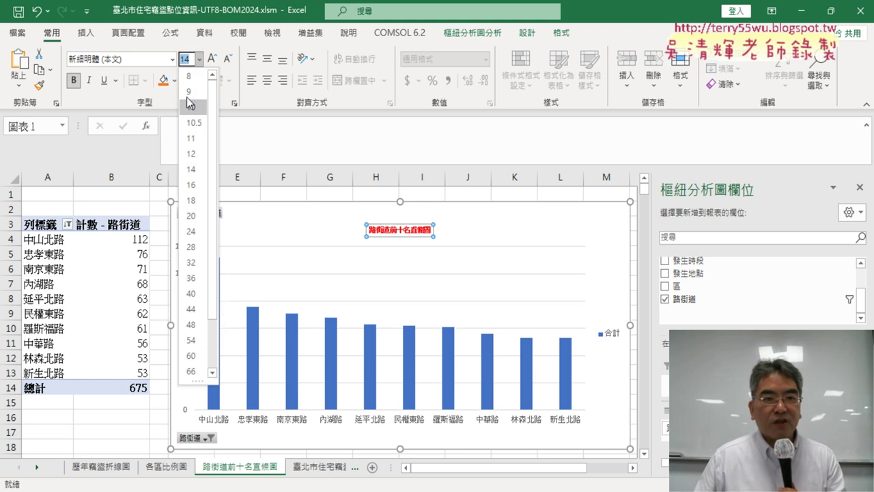
{"action": "left_click", "coordinate": [194, 202]}
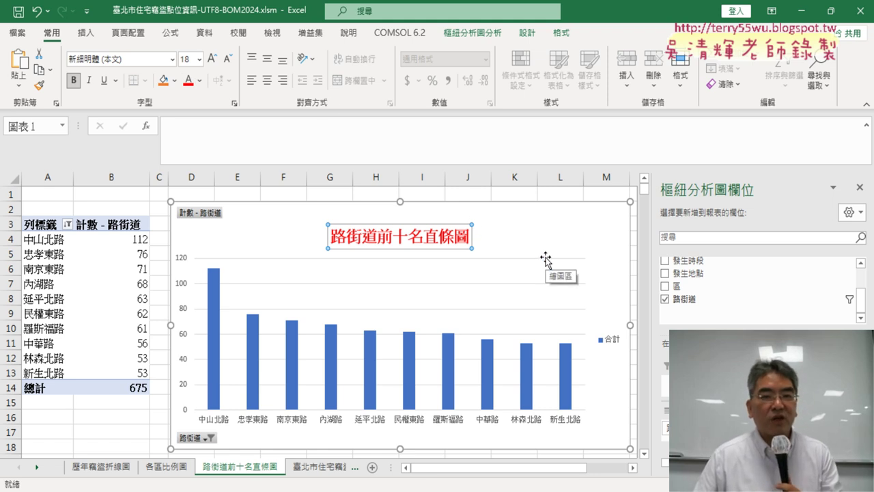
{"action": "left_click", "coordinate": [631, 468]}
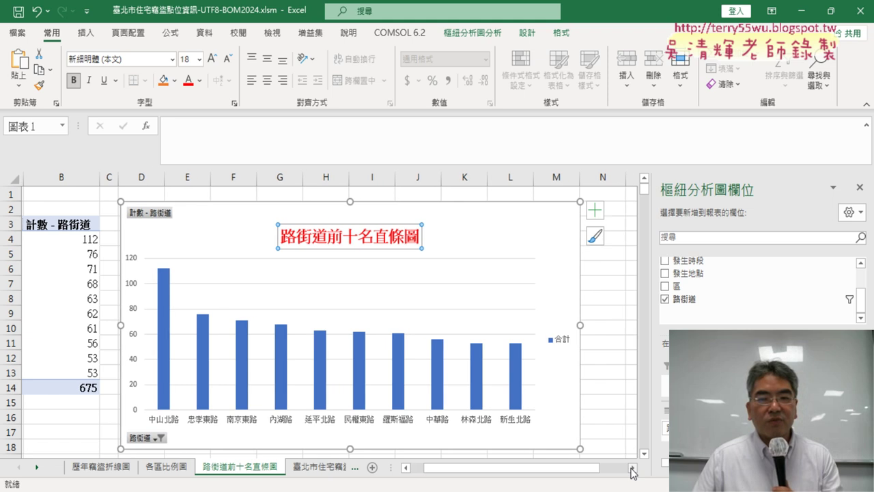
{"action": "double_click", "coordinate": [632, 467]}
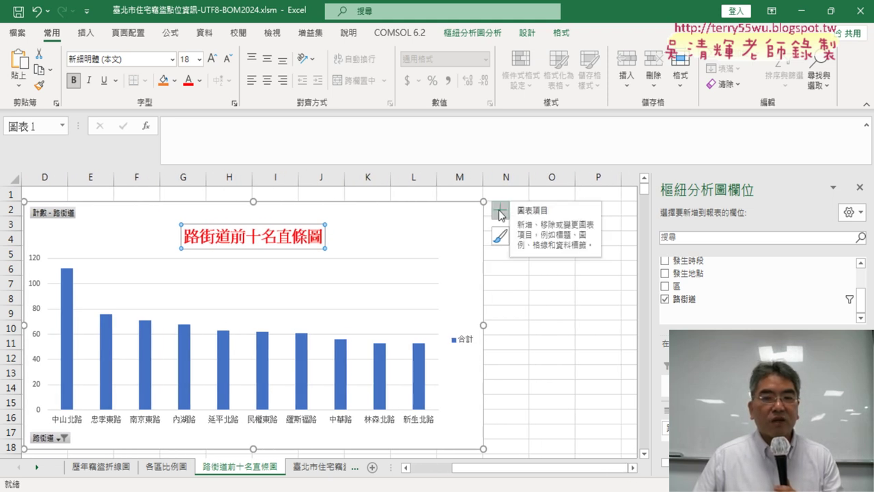
Drop the 合計 legend and add data labels showing each street's count, e.g. 112 above 中山北路.
{"action": "left_click", "coordinate": [499, 212]}
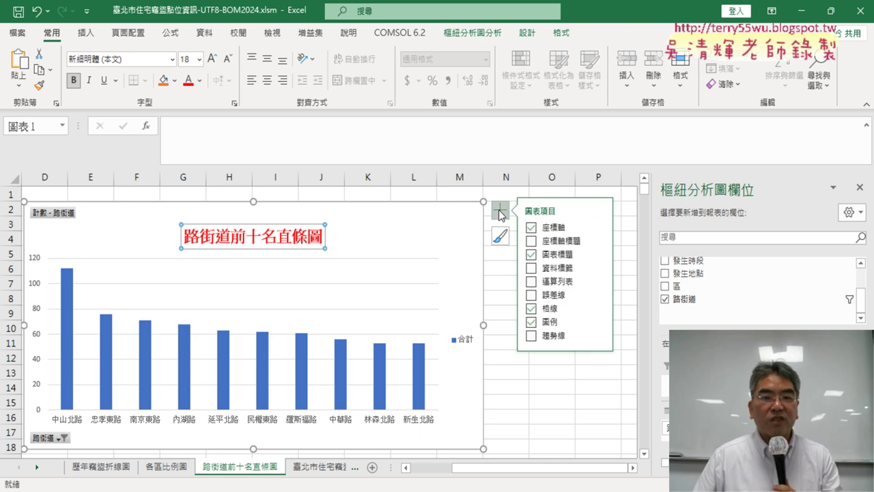
{"action": "left_click", "coordinate": [531, 323]}
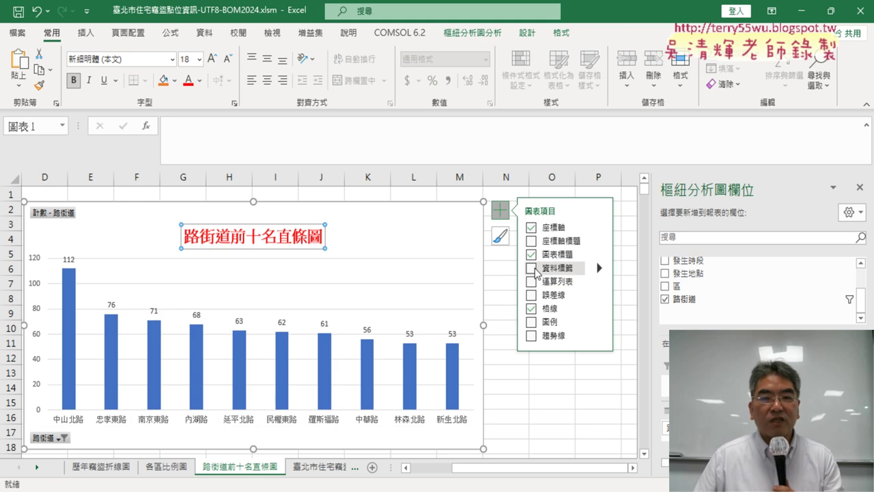
{"action": "left_click", "coordinate": [531, 268]}
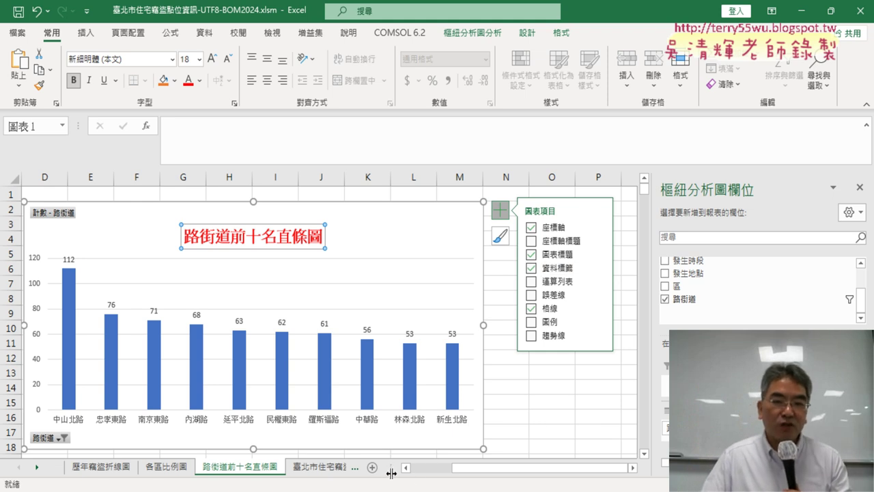
{"action": "left_click_drag", "start_coordinate": [392, 473], "coordinate": [539, 473]}
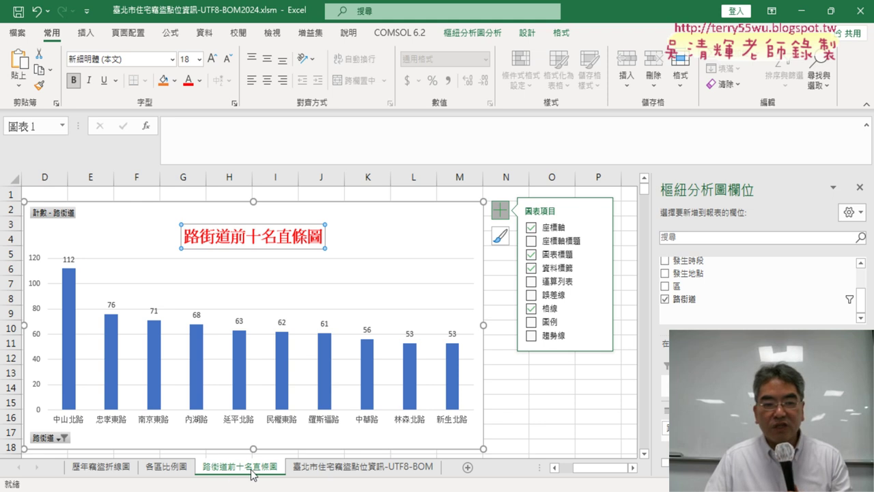
Cycle through the 歷年竊盜折線圖, 各區比例圖 and 路街道前十名直條圖 chart sheets, finishing on the data sheet.
{"action": "left_click", "coordinate": [374, 471]}
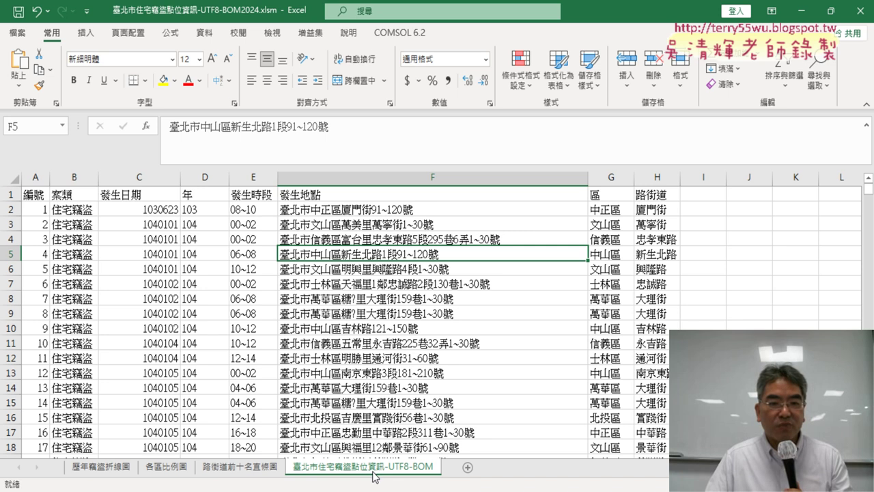
{"action": "left_click", "coordinate": [243, 470]}
{"action": "left_click", "coordinate": [111, 470]}
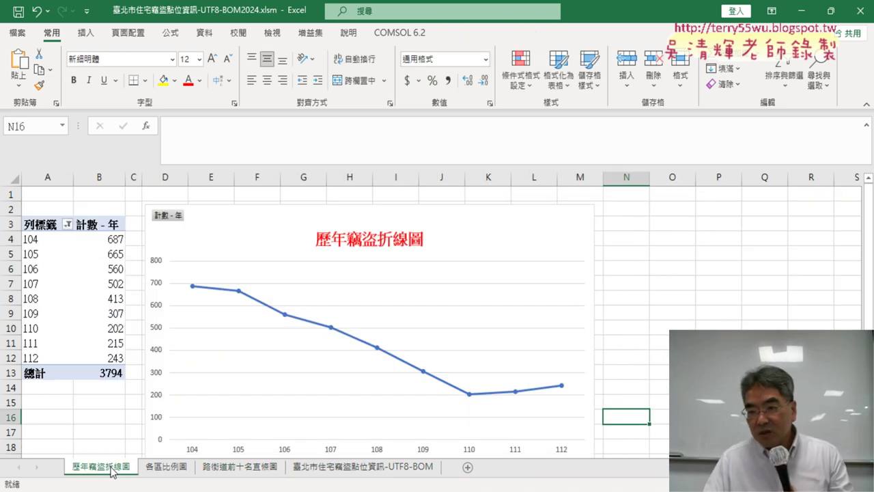
{"action": "left_click", "coordinate": [166, 467]}
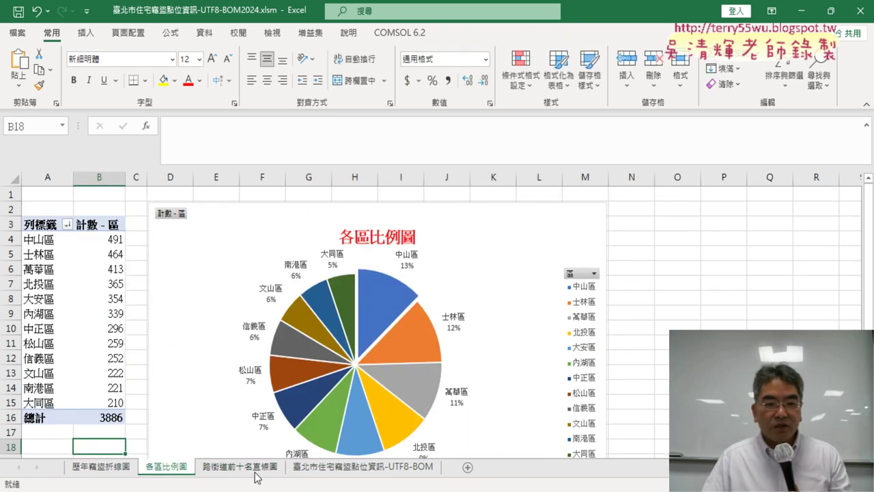
{"action": "left_click", "coordinate": [253, 468]}
{"action": "left_click", "coordinate": [329, 467]}
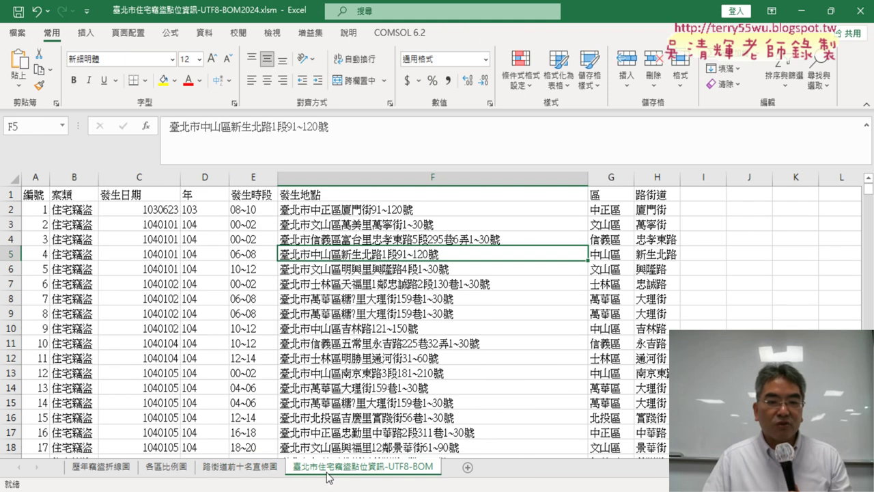
{"action": "left_click", "coordinate": [111, 470]}
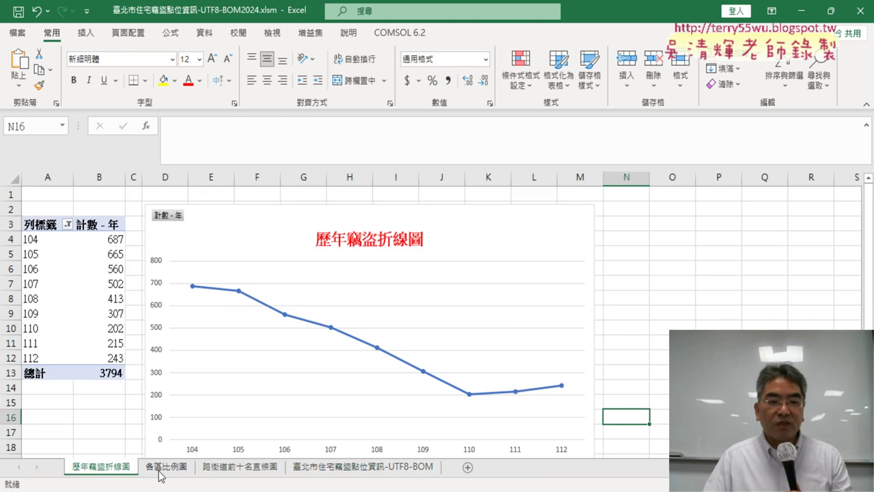
{"action": "left_click", "coordinate": [162, 471]}
{"action": "left_click", "coordinate": [246, 471]}
{"action": "left_click", "coordinate": [321, 471]}
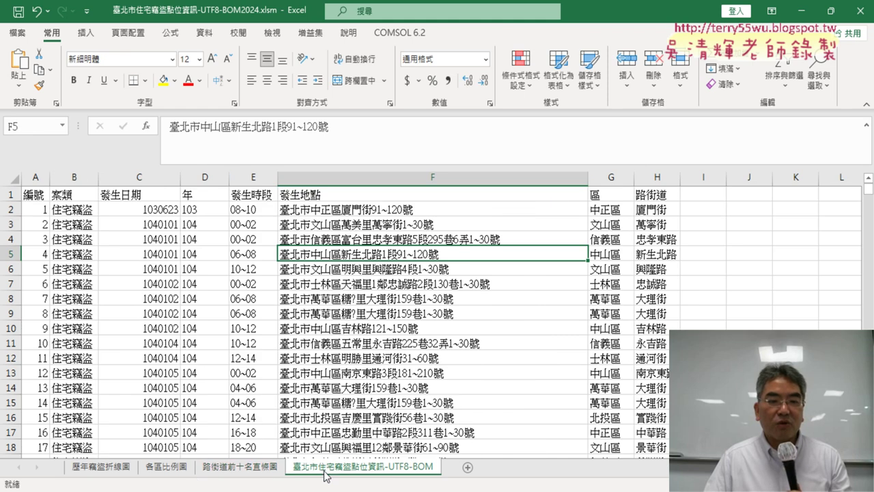
{"action": "left_click", "coordinate": [111, 471]}
{"action": "left_click", "coordinate": [152, 471]}
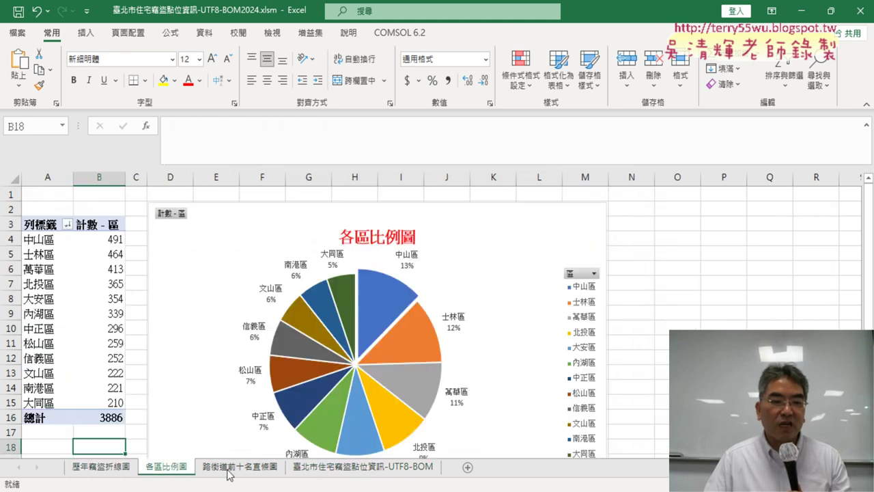
{"action": "left_click", "coordinate": [238, 471]}
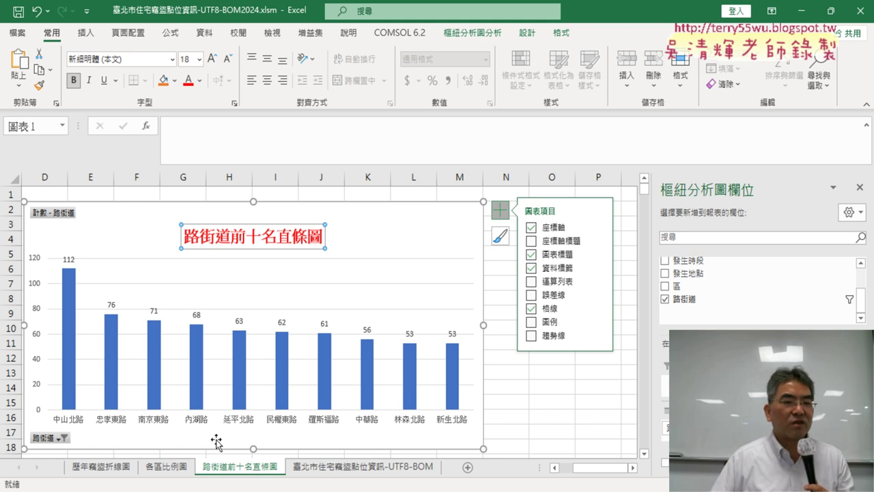
{"action": "left_click", "coordinate": [103, 468]}
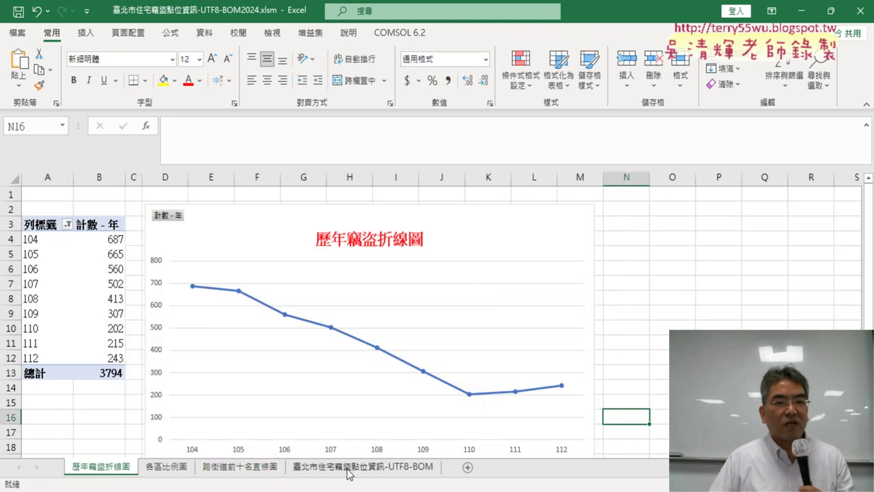
{"action": "left_click", "coordinate": [355, 469]}
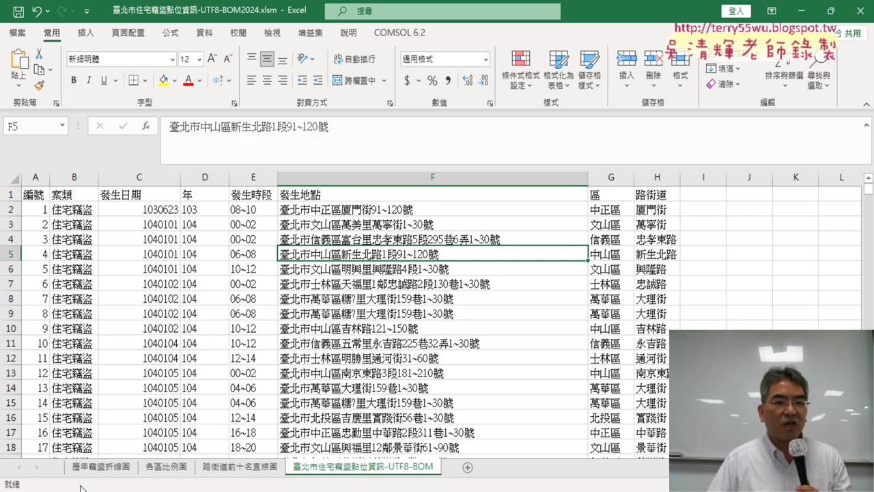
Return to the 歷年竊盜折線圖 line chart sheet and collapse the formula bar to a single line.
{"action": "left_click", "coordinate": [104, 469]}
{"action": "right_click", "coordinate": [106, 471]}
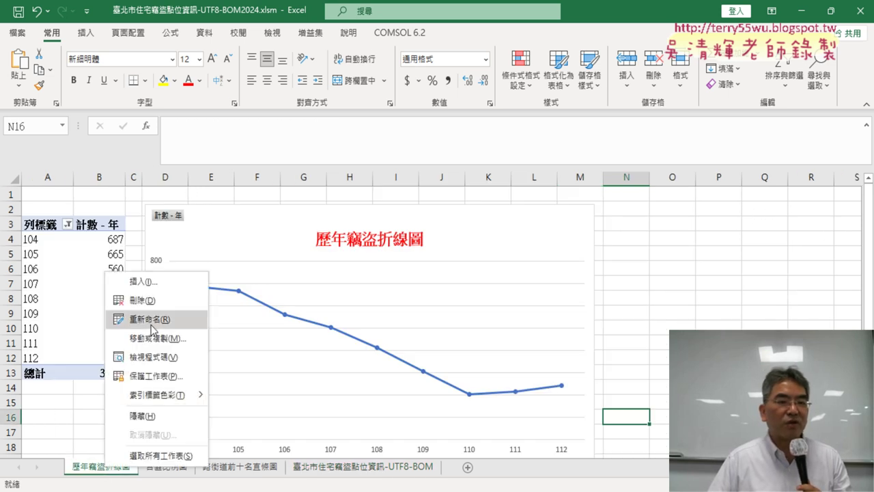
{"action": "key", "text": "Escape"}
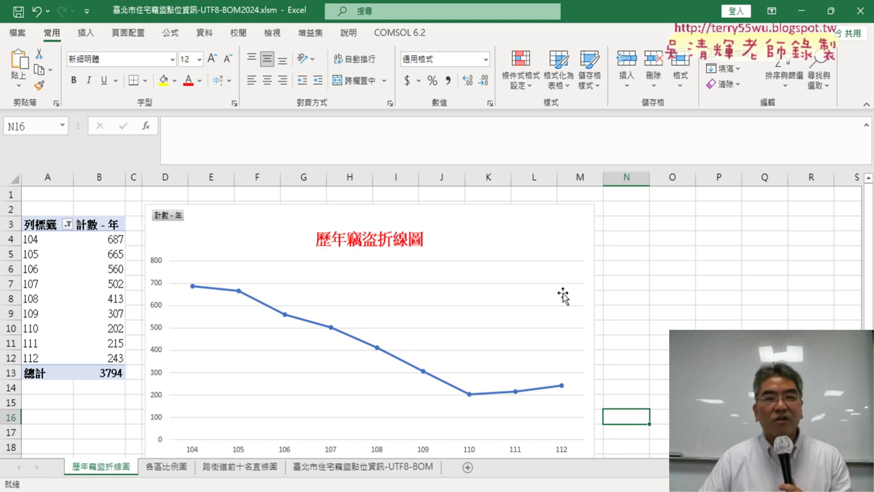
{"action": "left_click", "coordinate": [867, 126]}
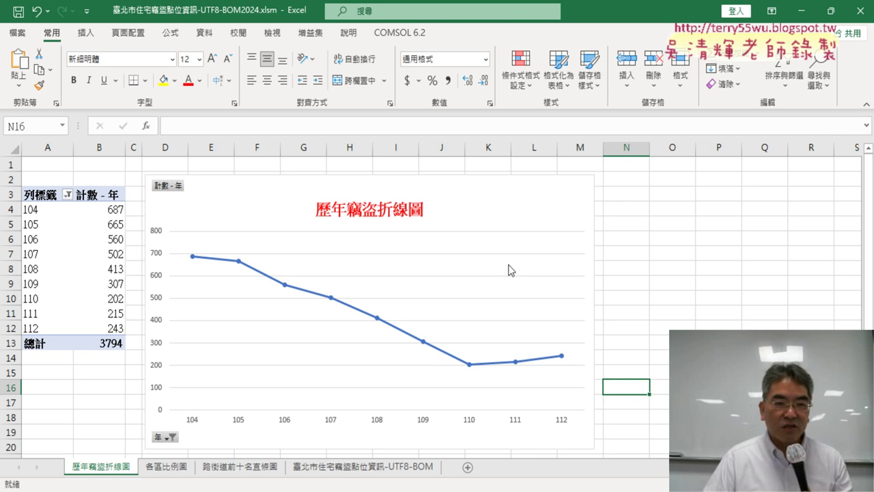
View the 路街道前十名直條圖 pivot table and chart with the chart deselected, then go back to the data sheet.
{"action": "left_click", "coordinate": [256, 467]}
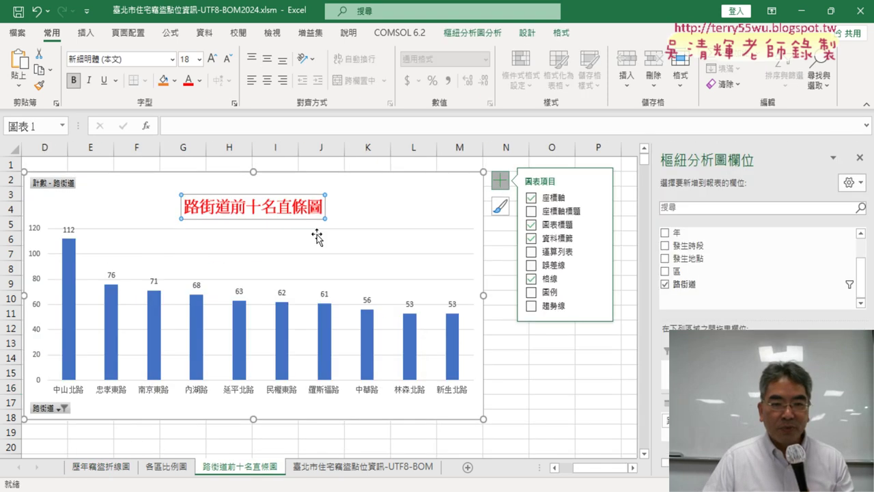
{"action": "left_click", "coordinate": [569, 400]}
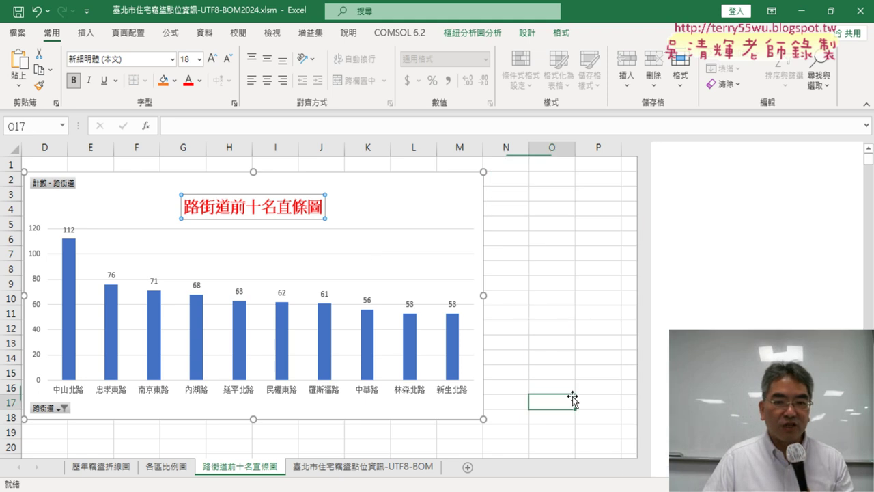
{"action": "scroll", "coordinate": [549, 456], "scroll_direction": "left", "scroll_amount": 3}
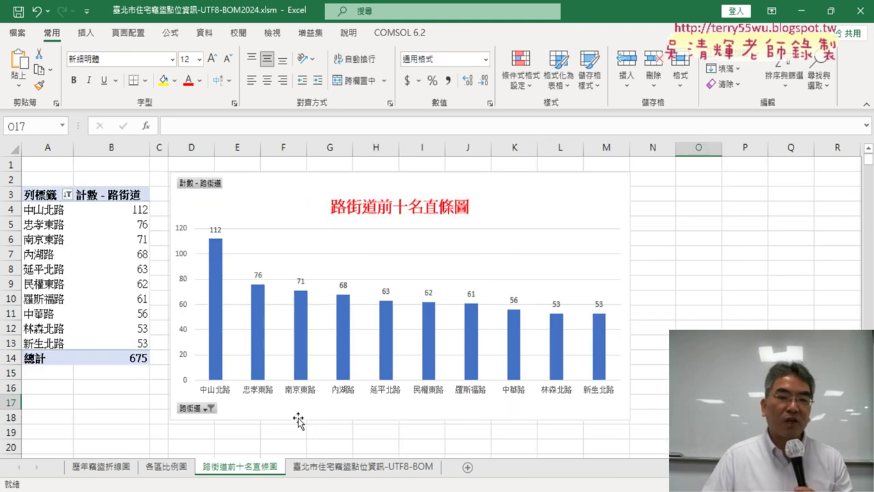
{"action": "left_click", "coordinate": [349, 467]}
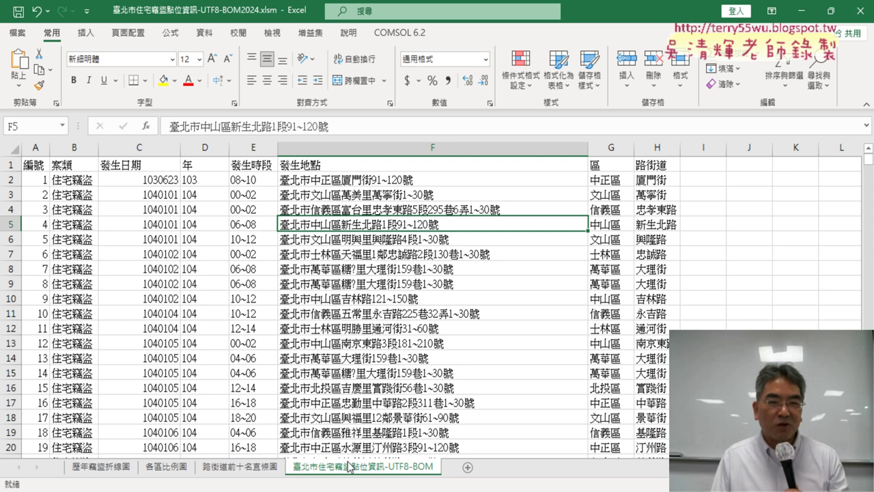
Select H2 on the data sheet and expand the formula bar to reveal its full MID/IFERROR street formula.
{"action": "left_click", "coordinate": [254, 471]}
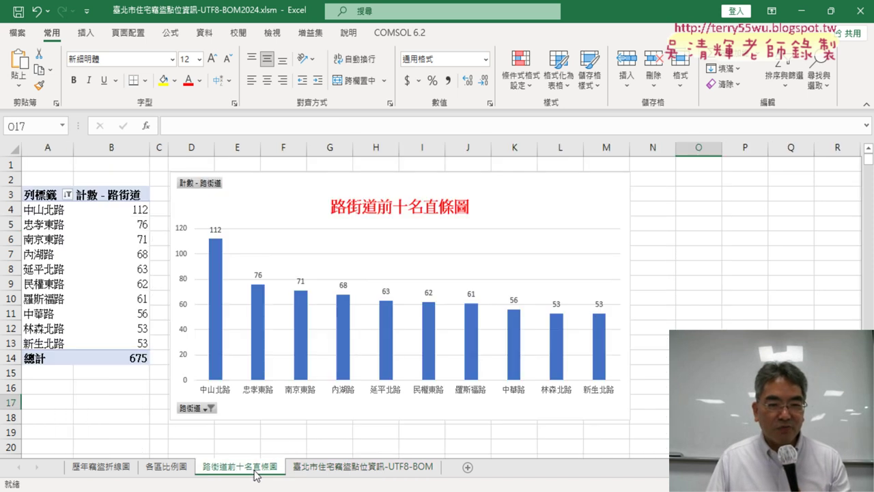
{"action": "left_click", "coordinate": [338, 470]}
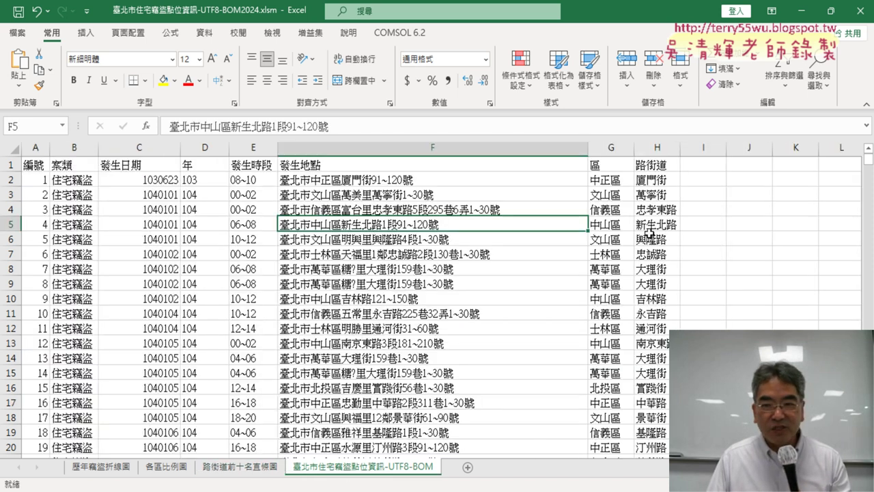
{"action": "left_click", "coordinate": [667, 179]}
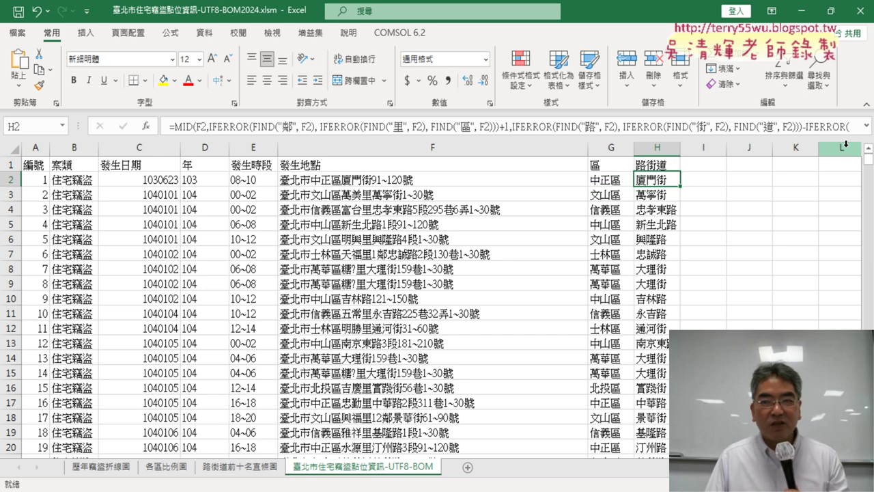
{"action": "left_click", "coordinate": [866, 126]}
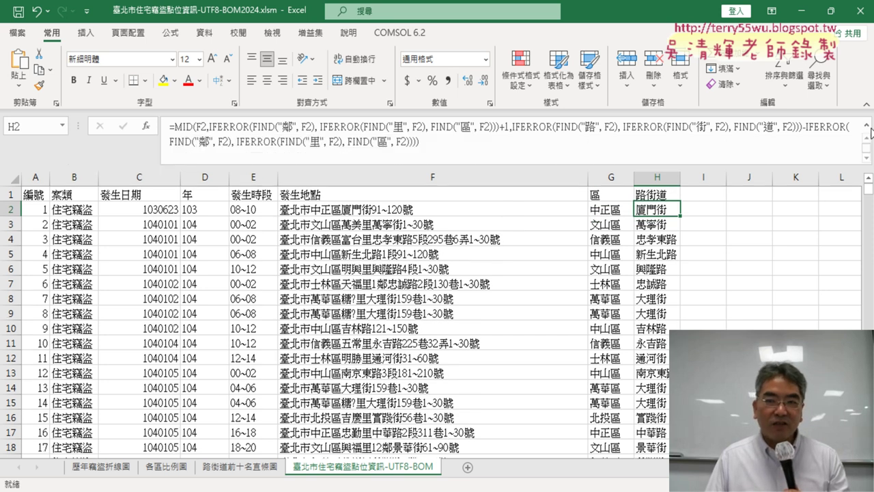
{"action": "left_click", "coordinate": [463, 144]}
{"action": "left_click", "coordinate": [102, 128]}
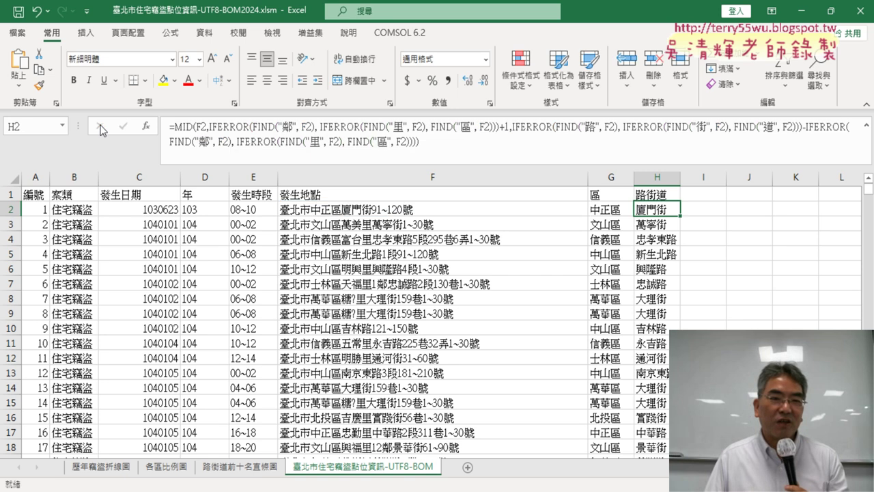